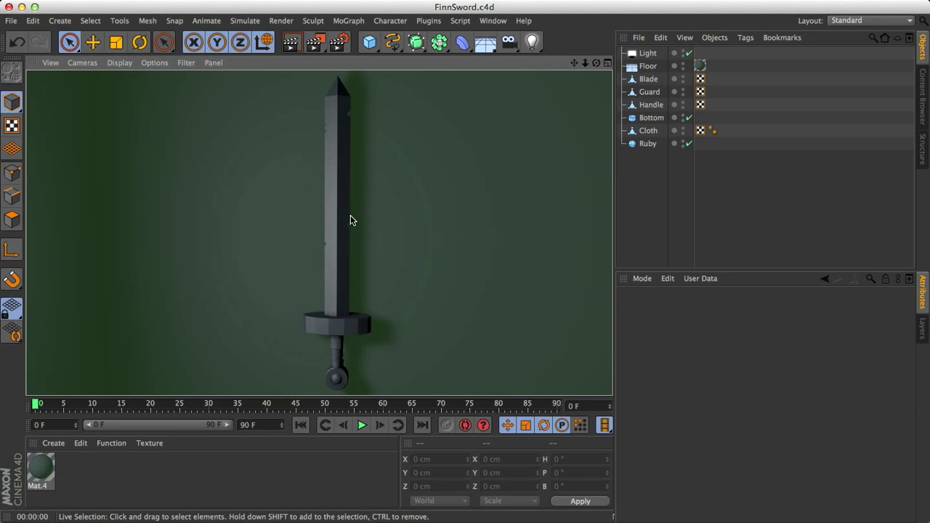
Create a new material and switch off its Specular channel
click(64, 444)
click(68, 331)
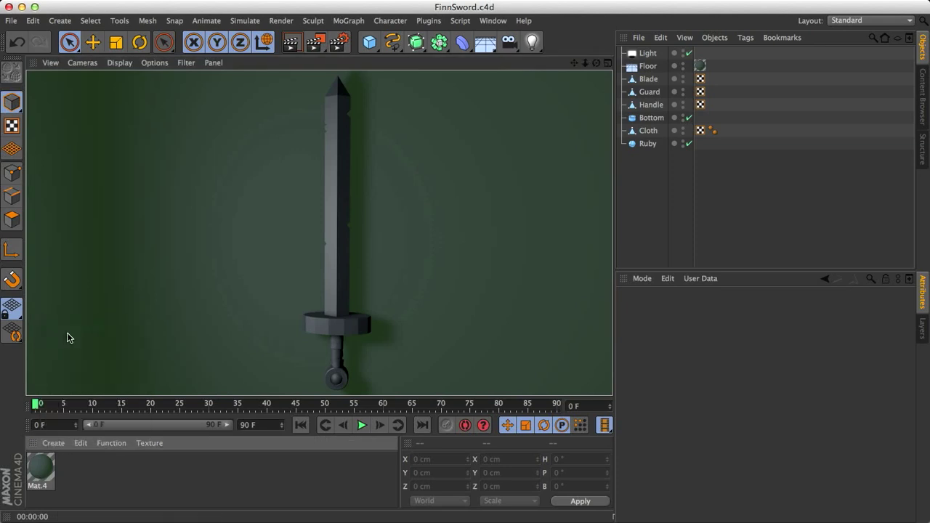
drag(44, 465, 98, 471)
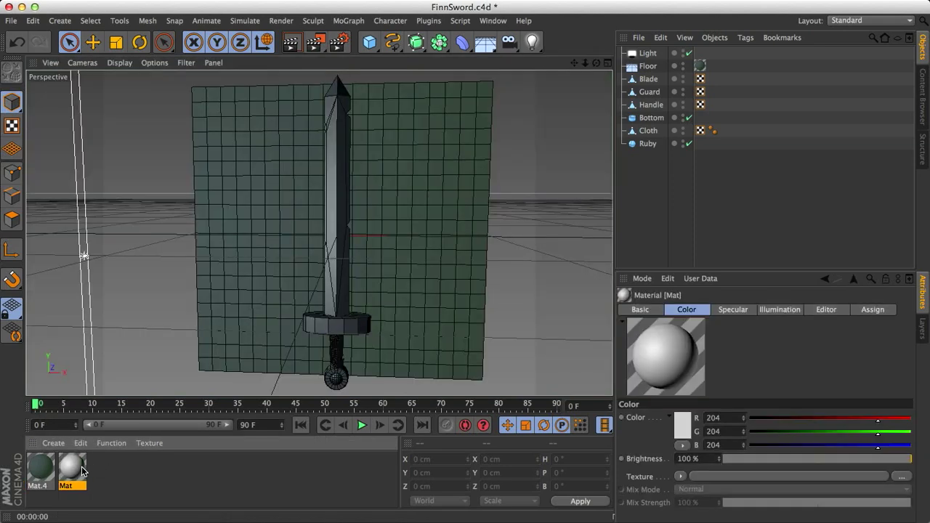
click(640, 310)
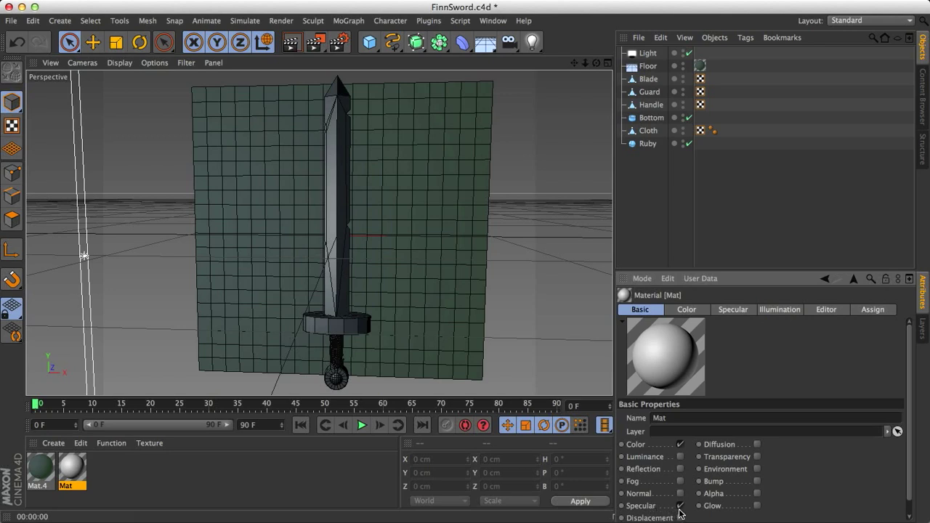
click(680, 506)
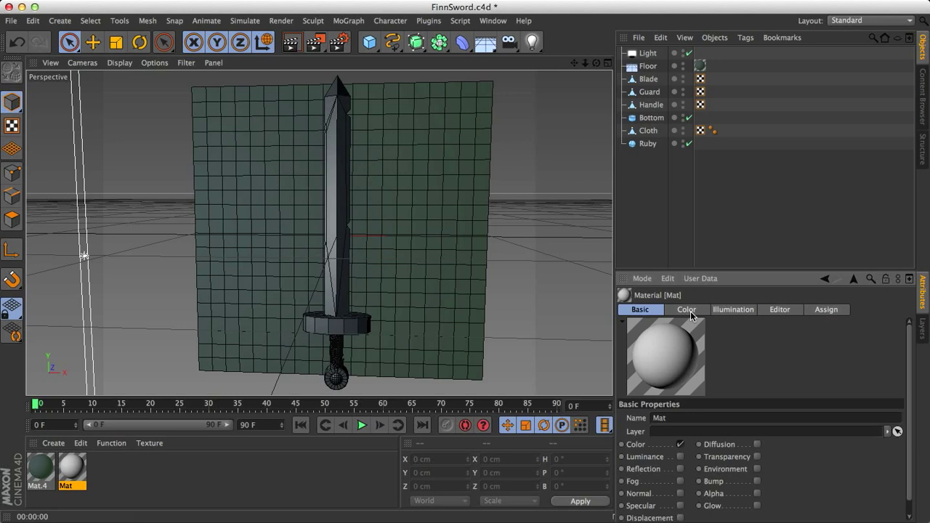
Colour the material bright yellow and apply it to the Blade
click(687, 310)
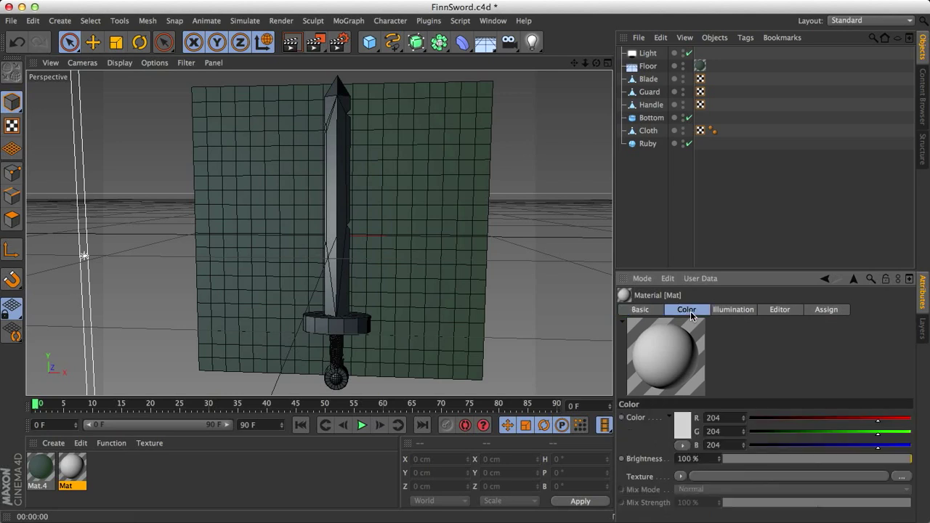
click(685, 425)
click(674, 385)
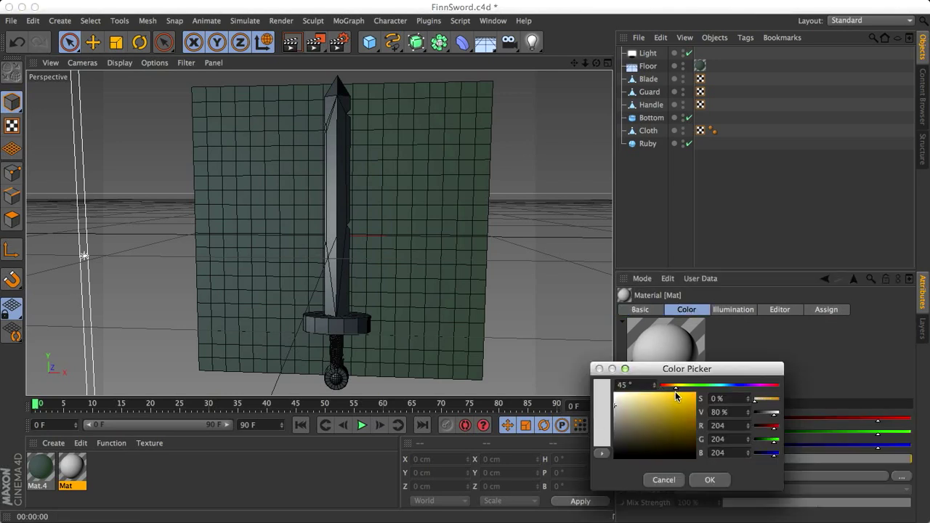
click(675, 392)
click(710, 479)
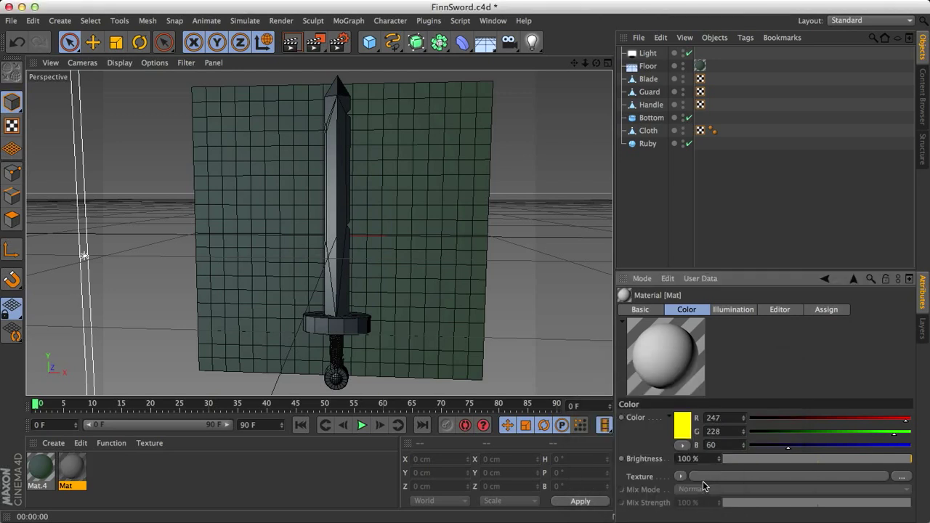
drag(65, 476, 348, 231)
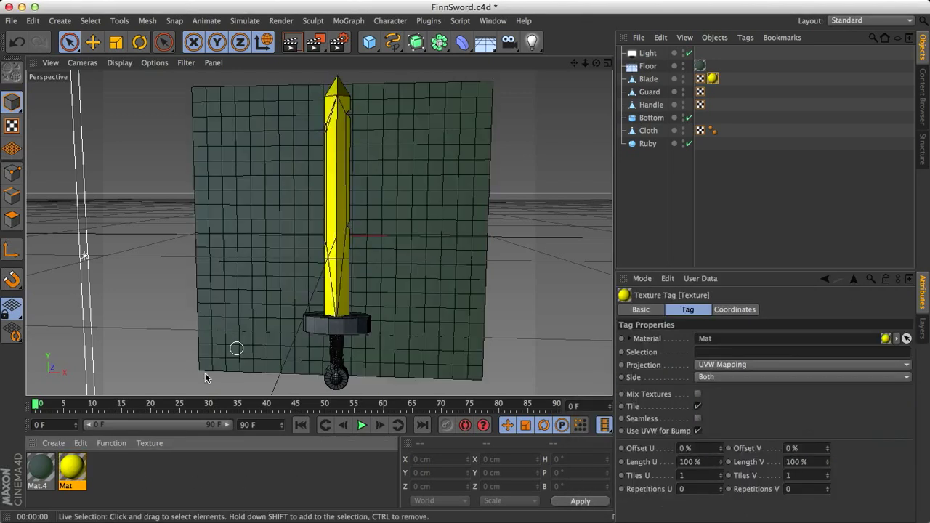
Duplicate the yellow material as Mat.1 and darken it to near-black grey (42, 42, 42)
ctrl+drag(80, 476, 104, 473)
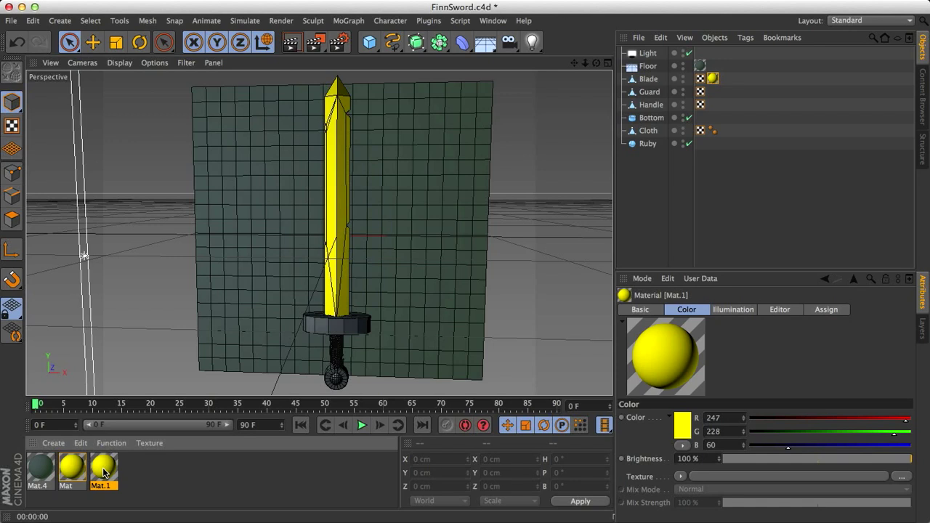
click(682, 426)
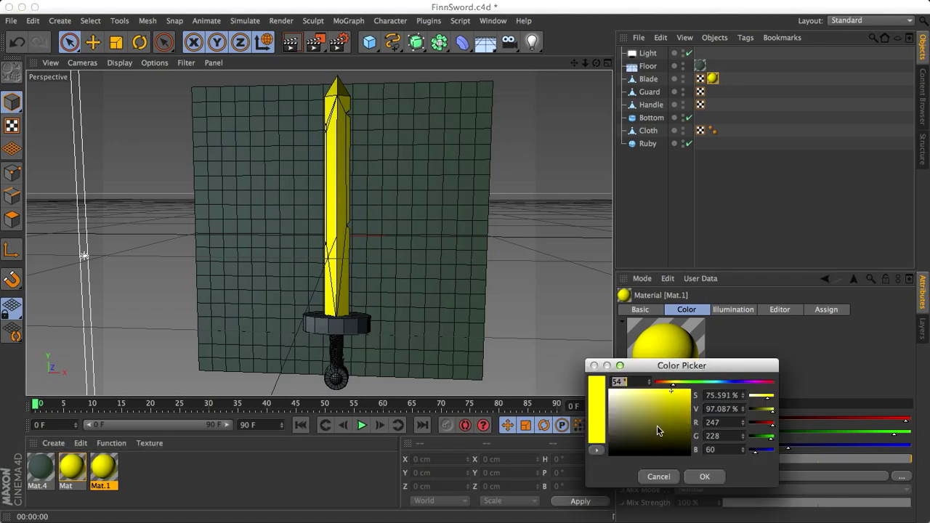
drag(658, 428, 604, 449)
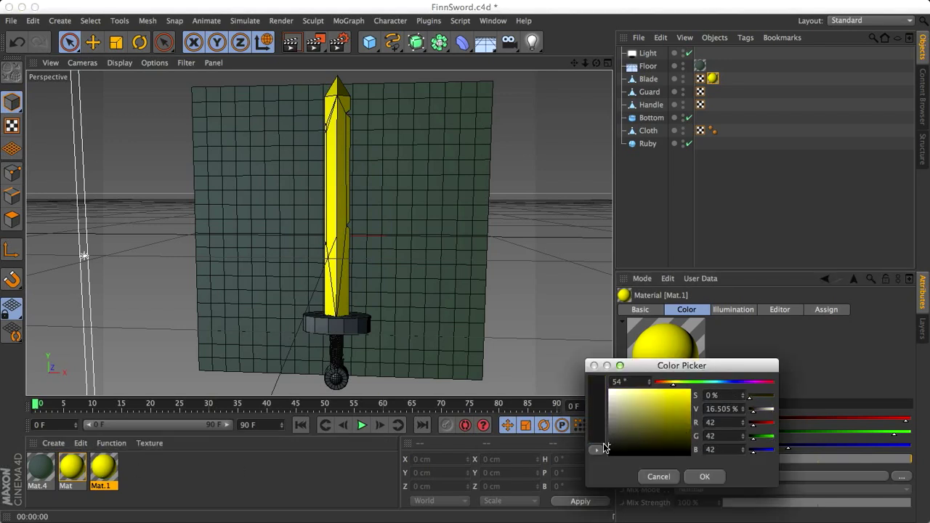
click(704, 476)
Apply Mat.1 to the Guard, Handle and Bottom
drag(109, 473, 650, 95)
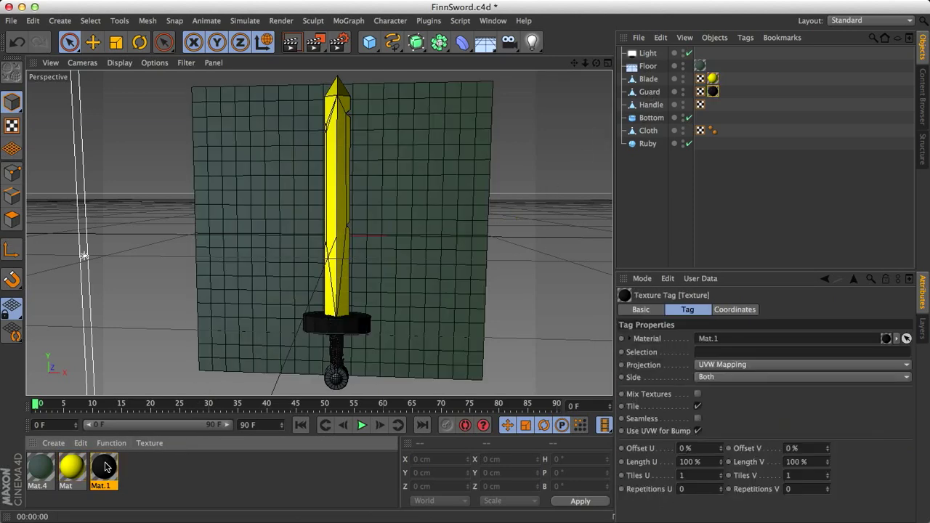
drag(106, 466, 651, 105)
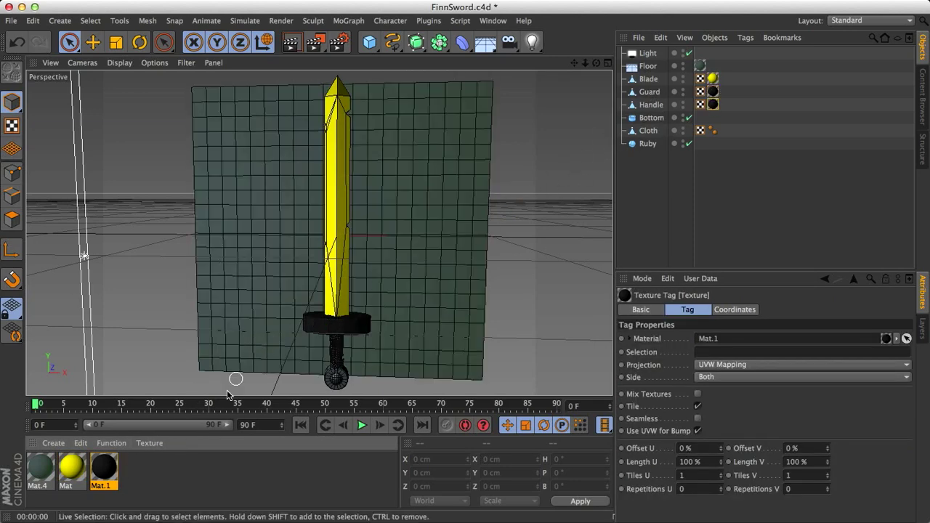
drag(113, 468, 653, 124)
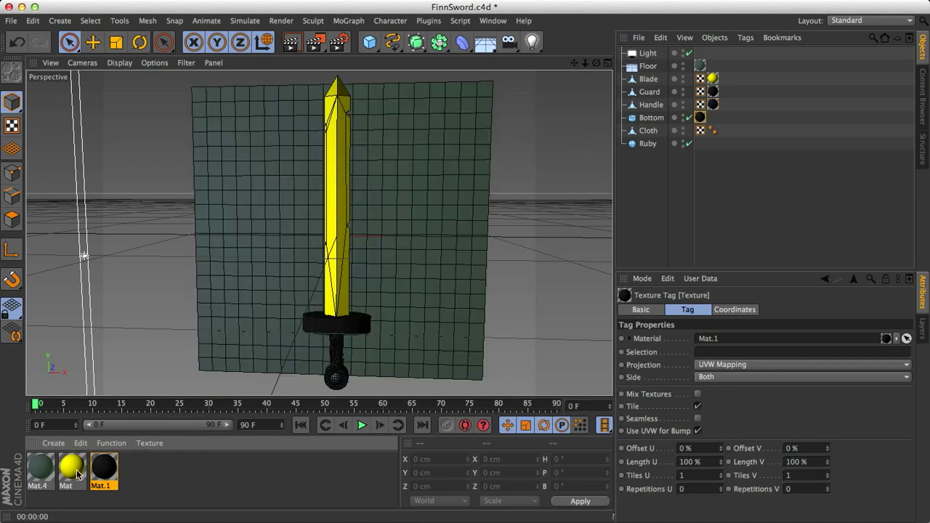
Duplicate Mat.1 as Mat.2, make it dark blue-grey, and apply it to the Cloth
drag(101, 466, 171, 467)
click(672, 420)
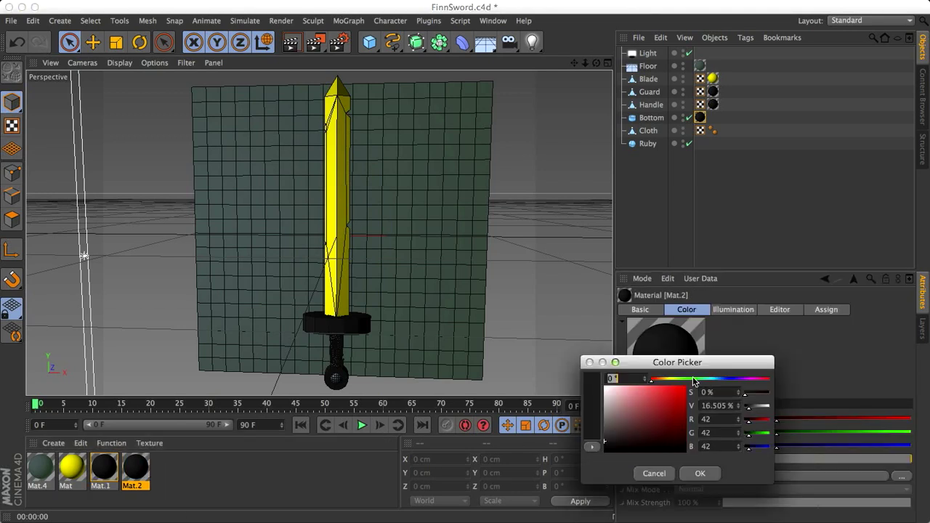
drag(711, 380, 722, 379)
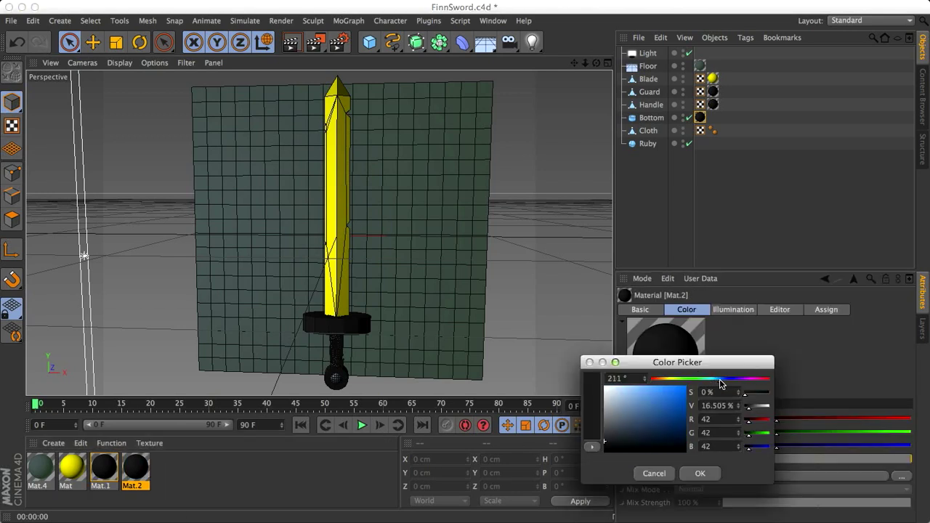
click(617, 434)
drag(617, 435, 617, 432)
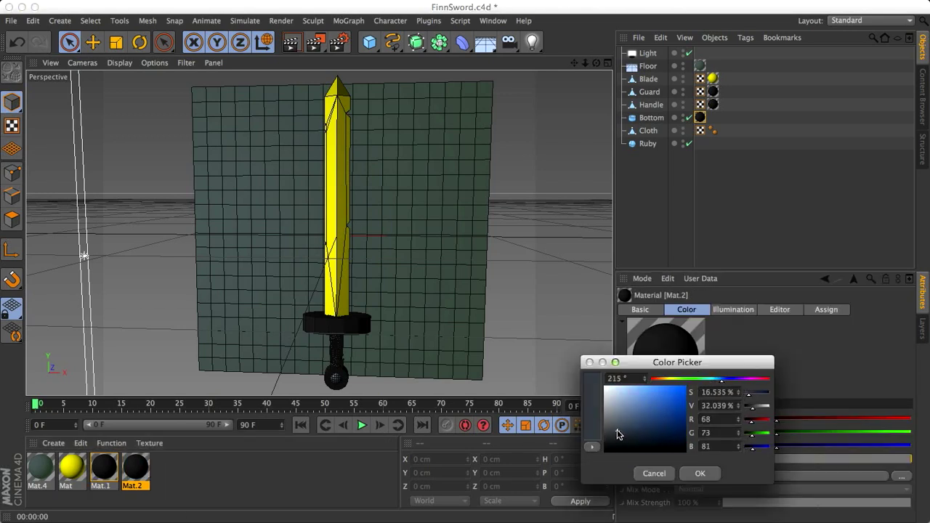
click(702, 475)
drag(145, 480, 642, 134)
Duplicate again as Mat.3, set it to pure red (255, 0, 0), and apply it to the Ruby
ctrl+drag(138, 471, 165, 470)
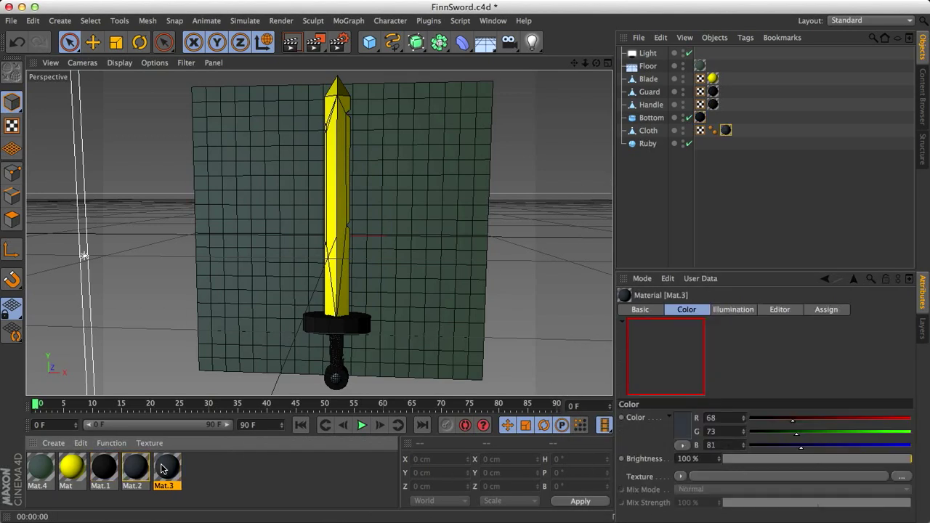
click(680, 427)
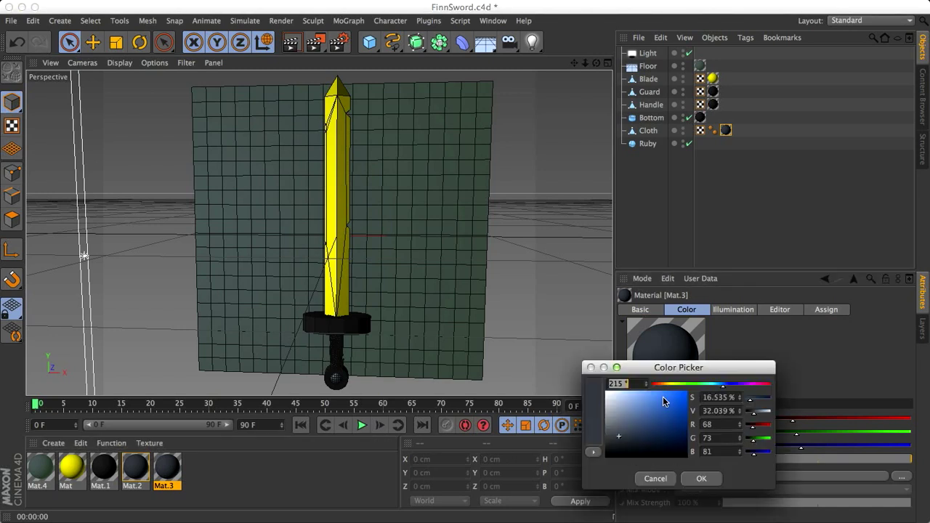
click(594, 386)
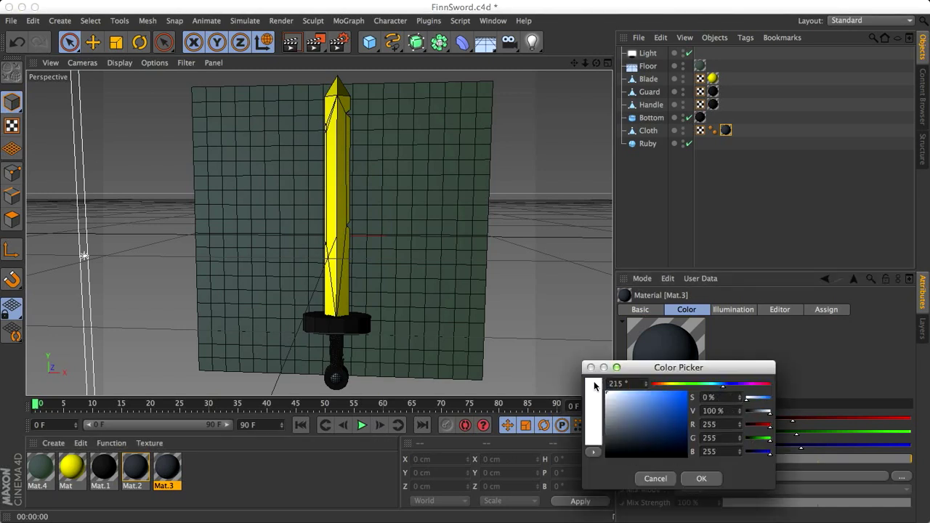
click(653, 384)
drag(666, 394, 709, 391)
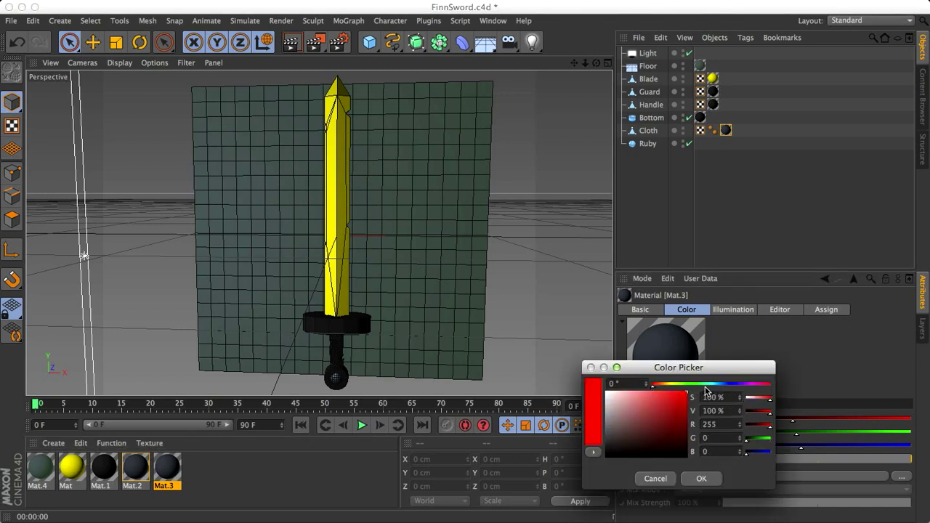
click(701, 478)
key(ctrl+r)
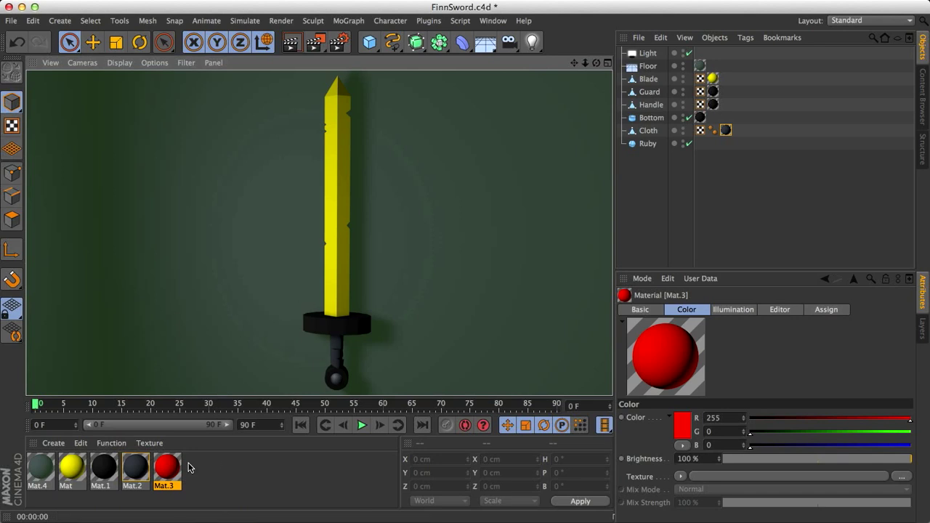
drag(169, 476, 643, 149)
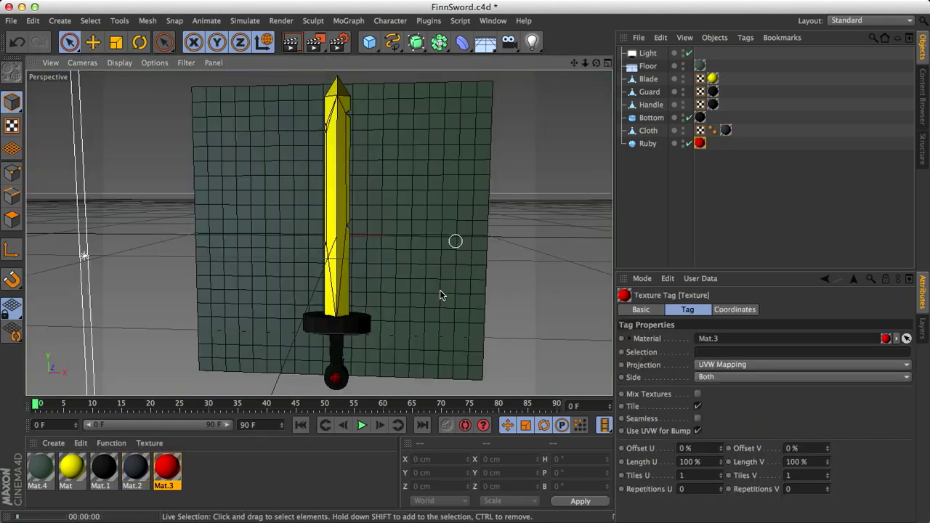
Re-render the viewport with Ctrl+R to see the yellow blade, near-black hilt and red ruby
key(ctrl+r)
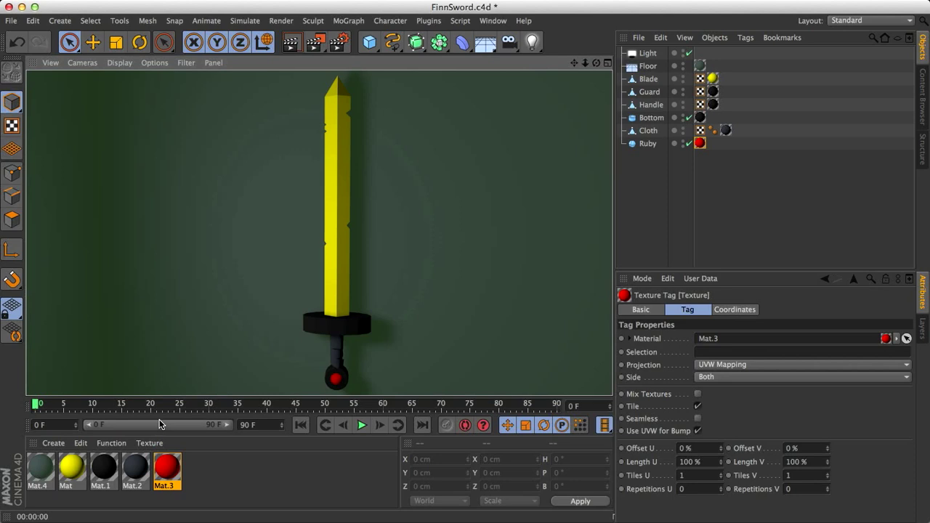
Enable the Luminance channel on the blade material Mat, leaving it at white (255, 255, 255)
click(72, 469)
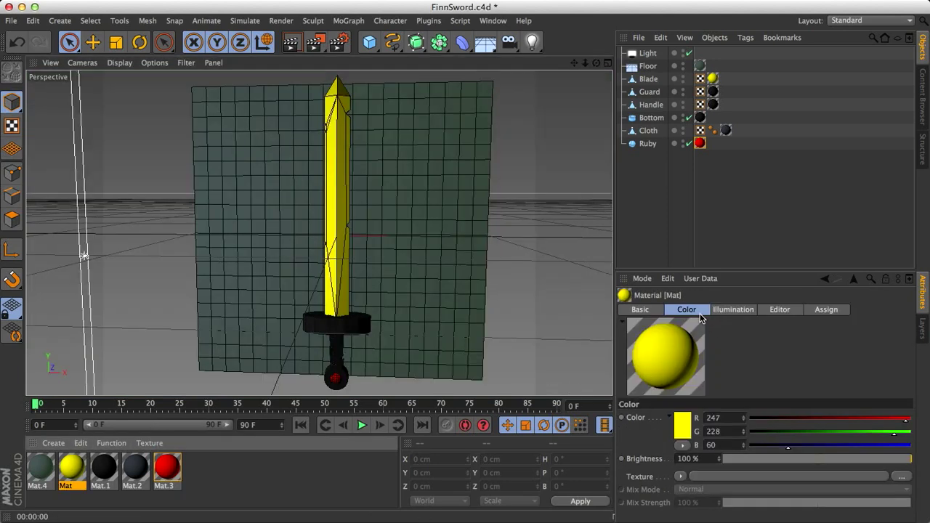
click(640, 309)
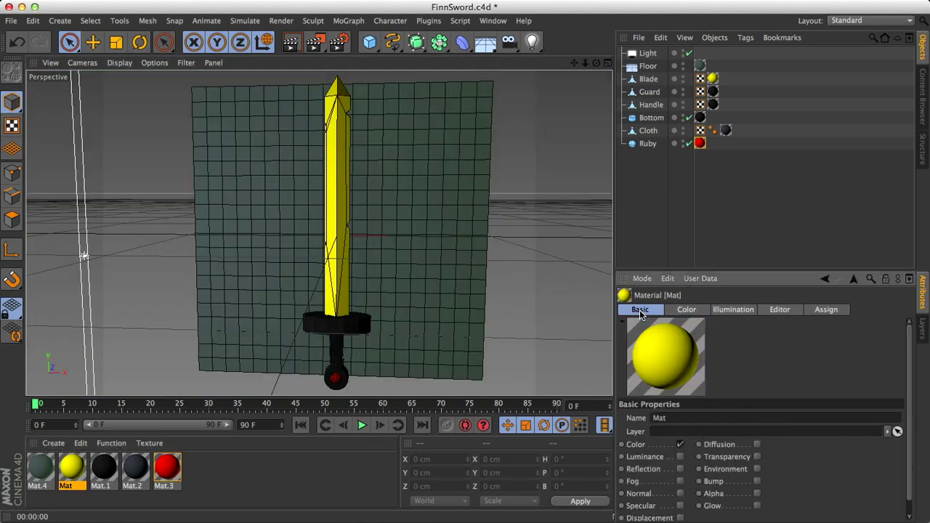
click(680, 456)
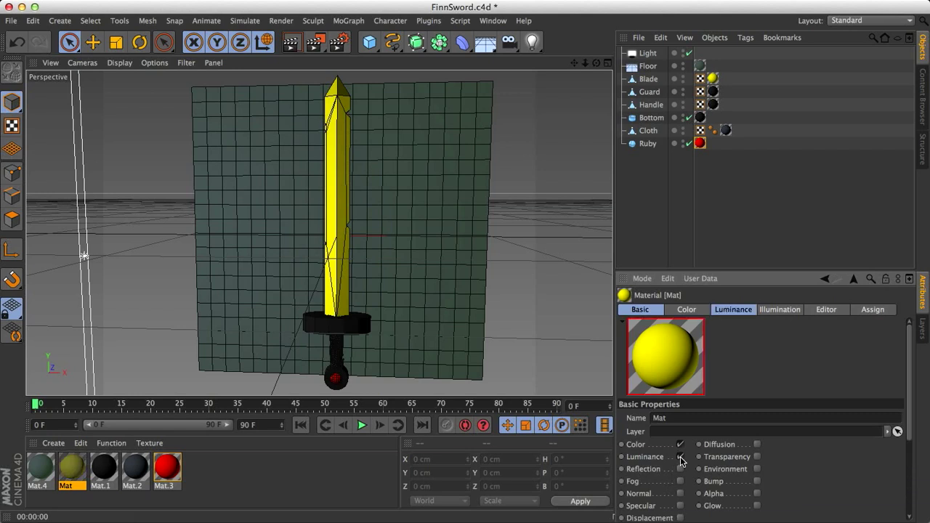
click(734, 310)
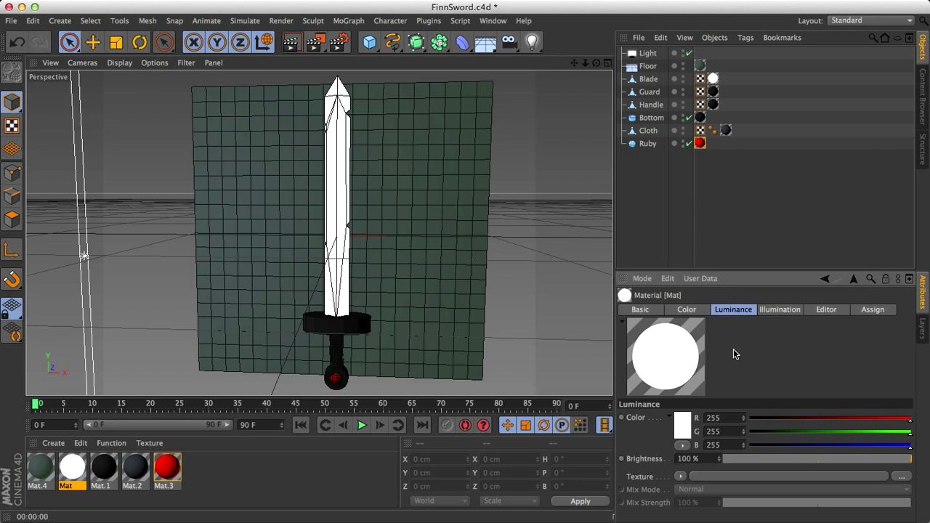
Load a Sketch > Cel shader as Mat's luminance texture and render the blue toon-shaded blade
click(681, 476)
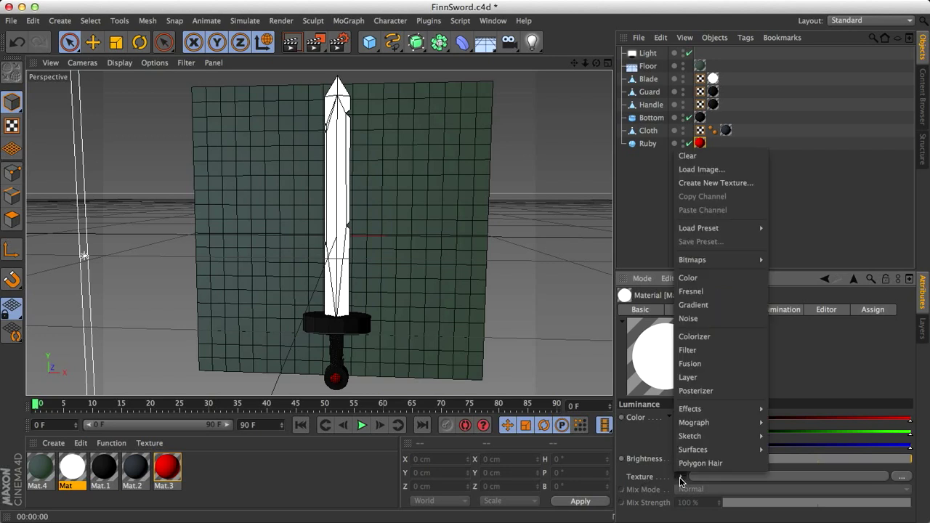
mouse_move(690, 436)
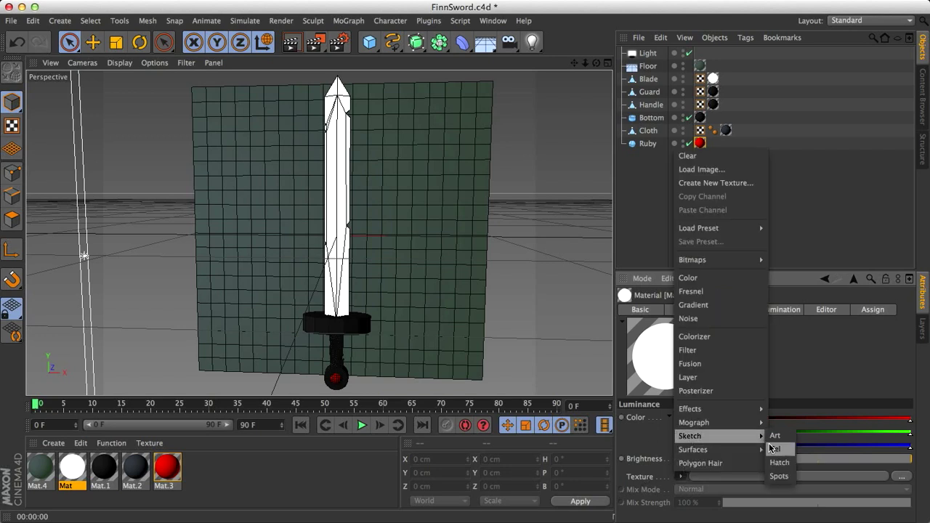
click(775, 449)
scroll(654, 458, down, 1)
click(674, 468)
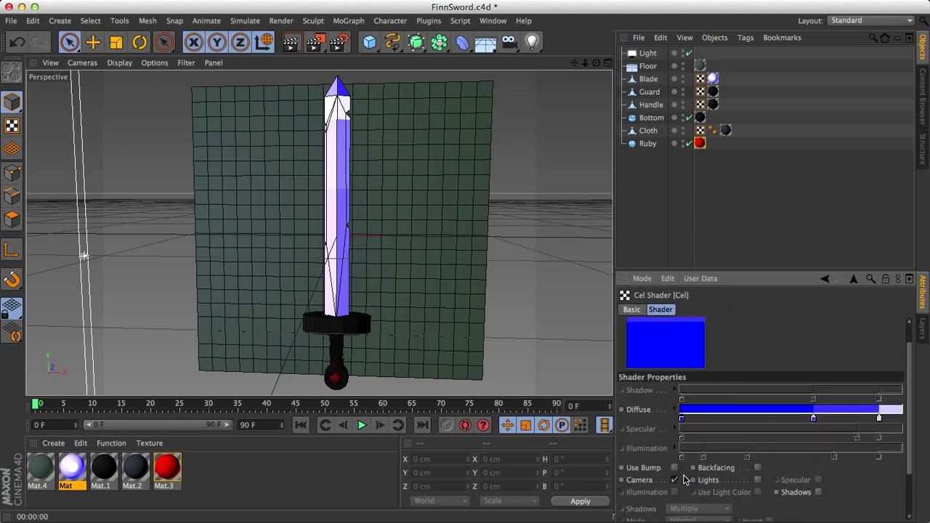
scroll(660, 439, up, 1)
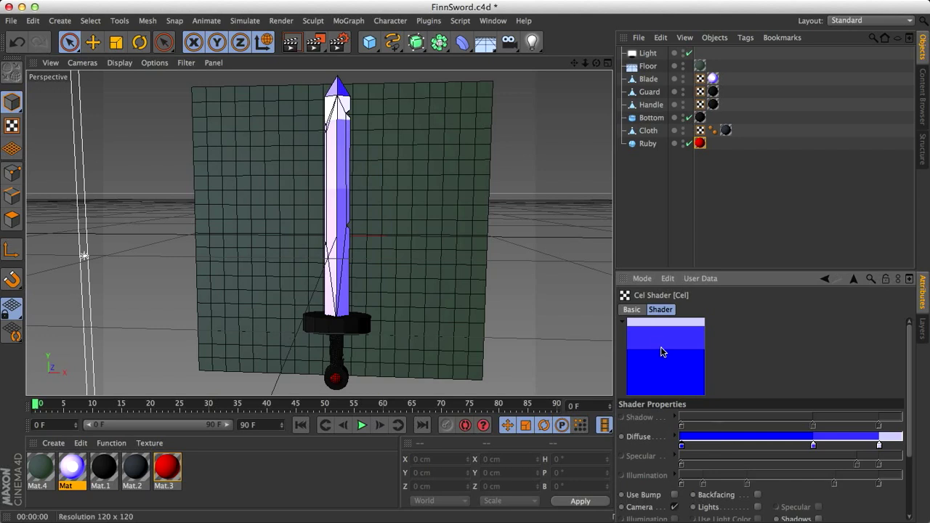
key(ctrl+r)
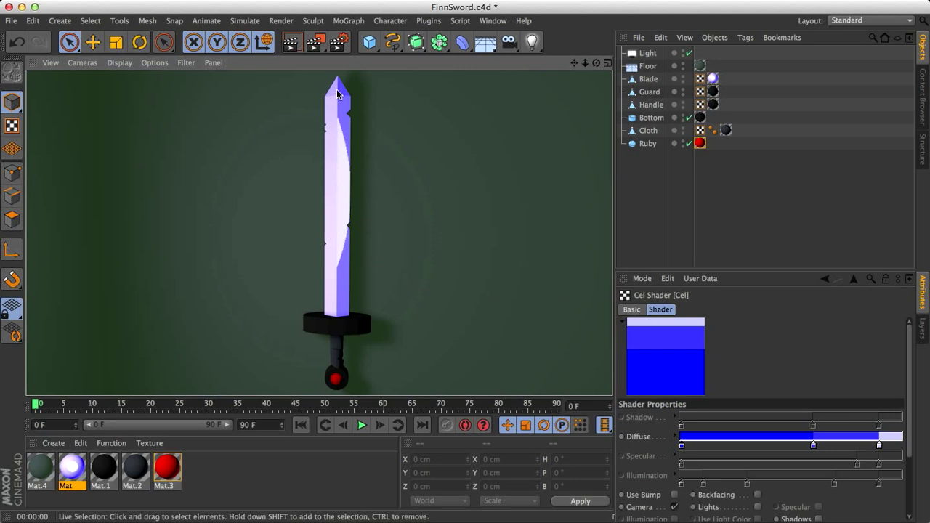
Recolour the Cel shader's two diffuse knots to yellow and pale yellow
double_click(683, 445)
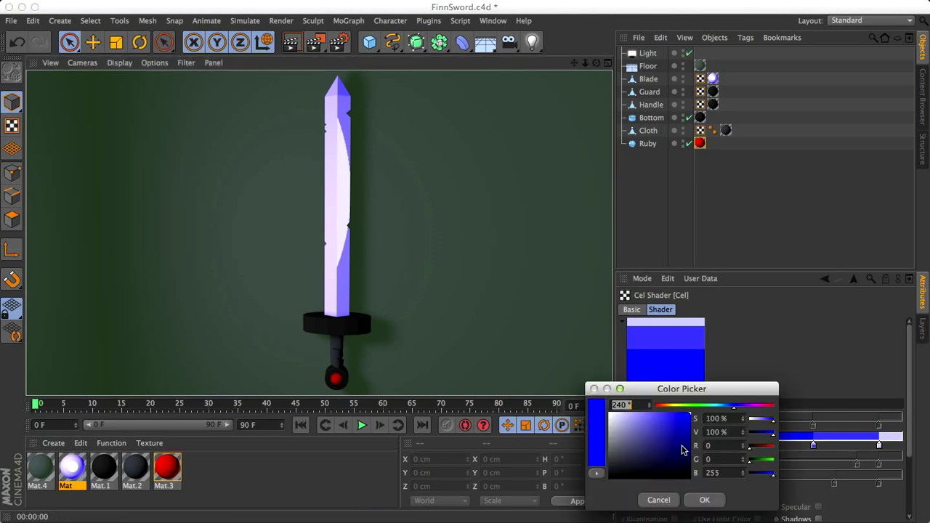
click(670, 409)
drag(670, 409, 674, 409)
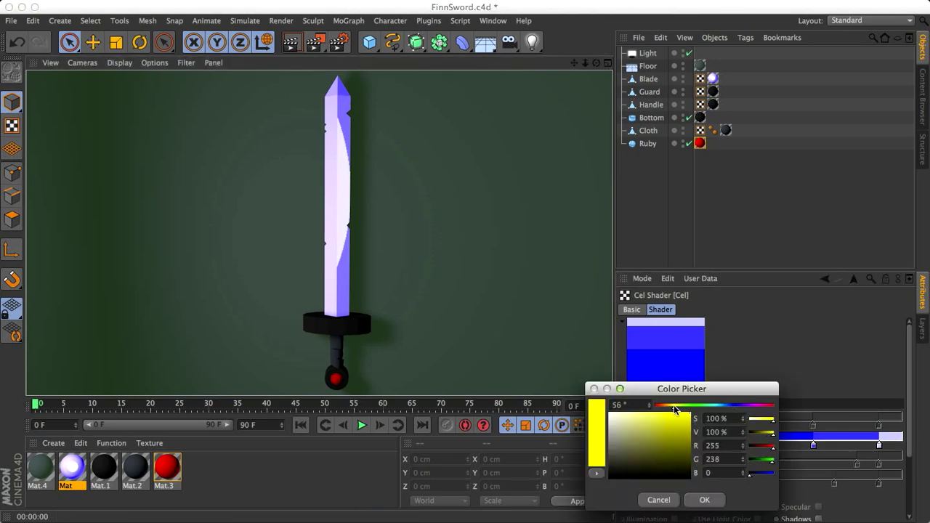
click(705, 500)
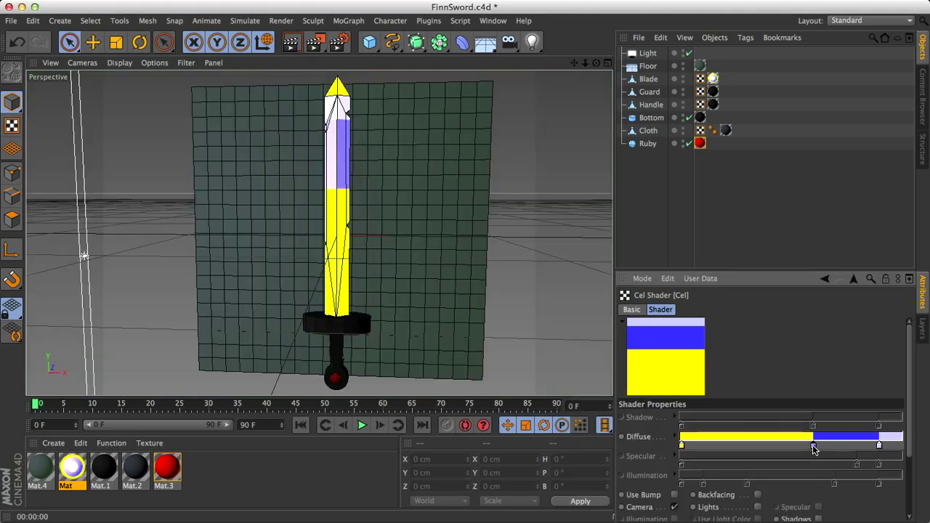
double_click(813, 444)
text(56)
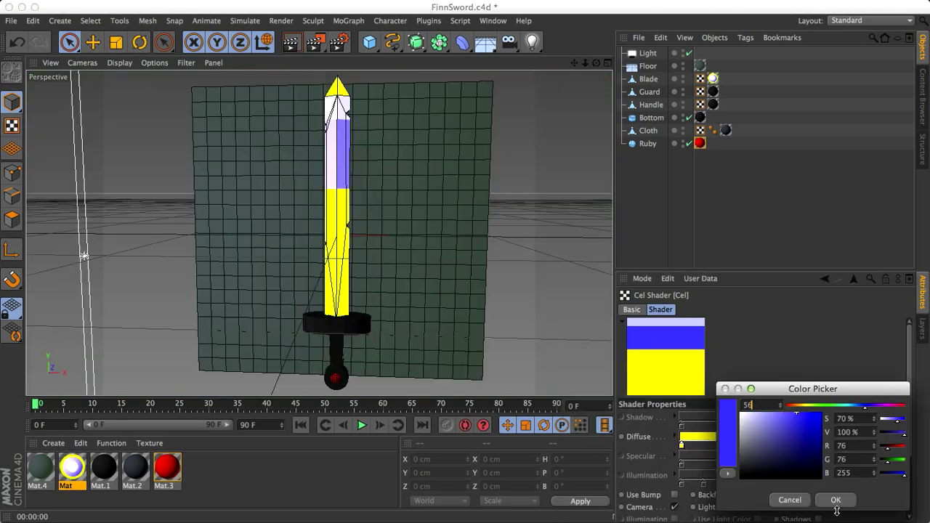
drag(785, 418, 778, 410)
click(833, 500)
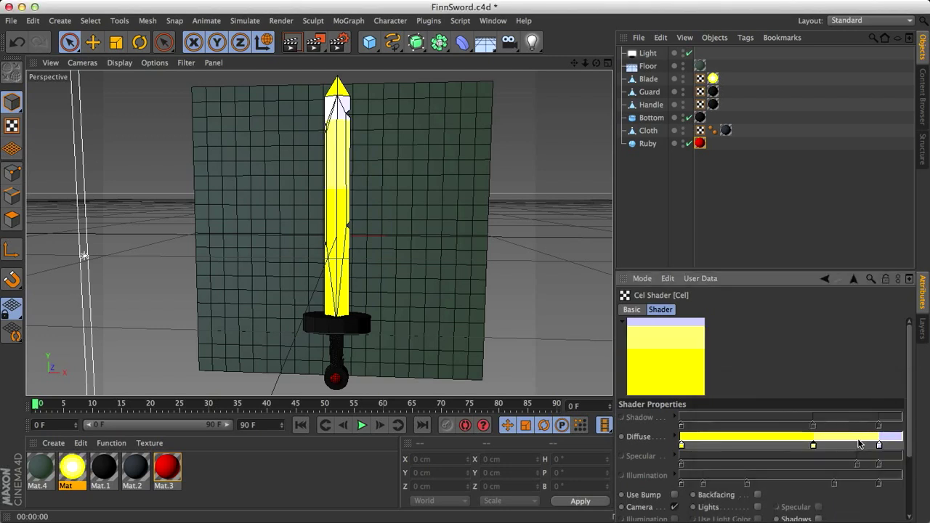
Add a third diffuse knot at the gradient's end and render the yellow blade
click(850, 445)
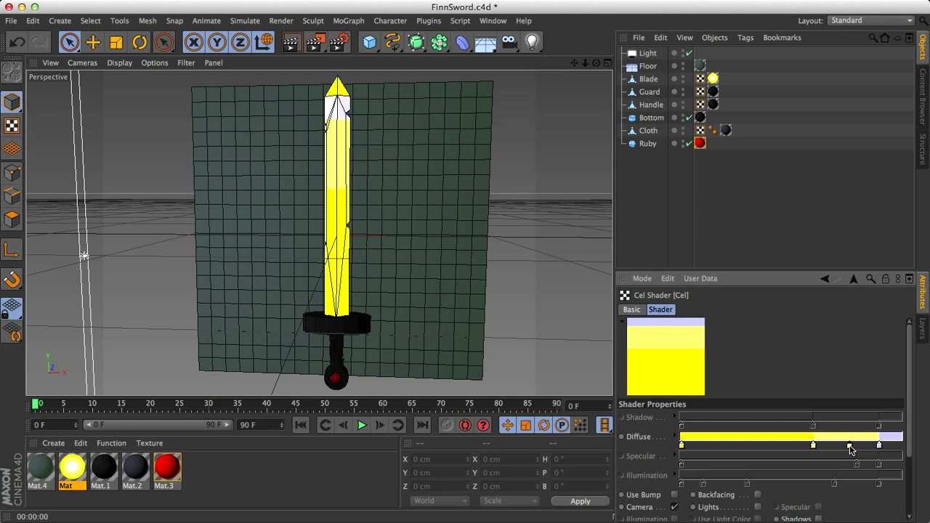
drag(850, 445, 880, 493)
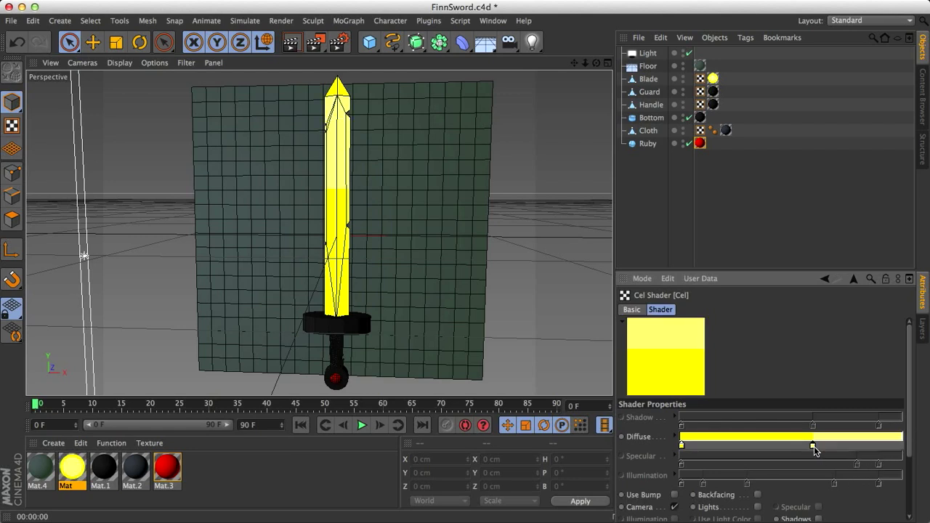
key(ctrl+r)
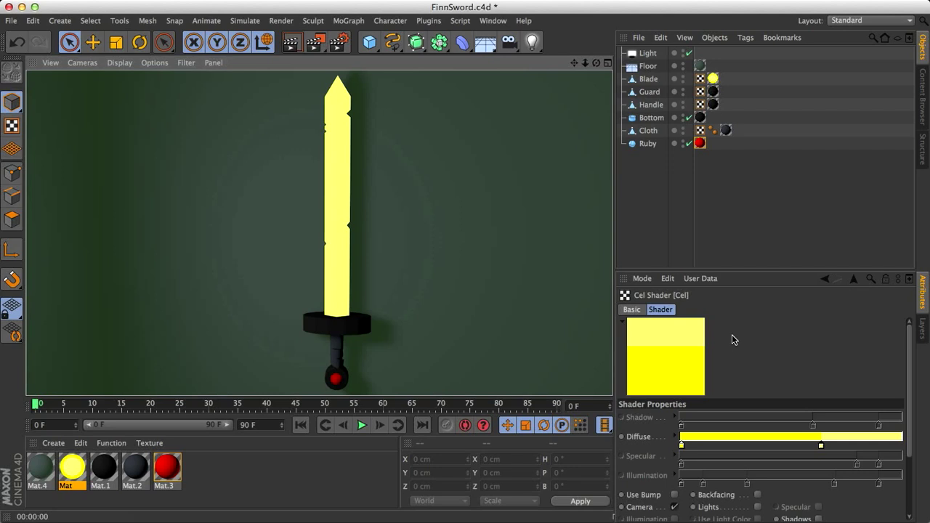
Switch the Cel shader from Camera to Lights and re-render the two-tone yellow blade
scroll(732, 334, down, 3)
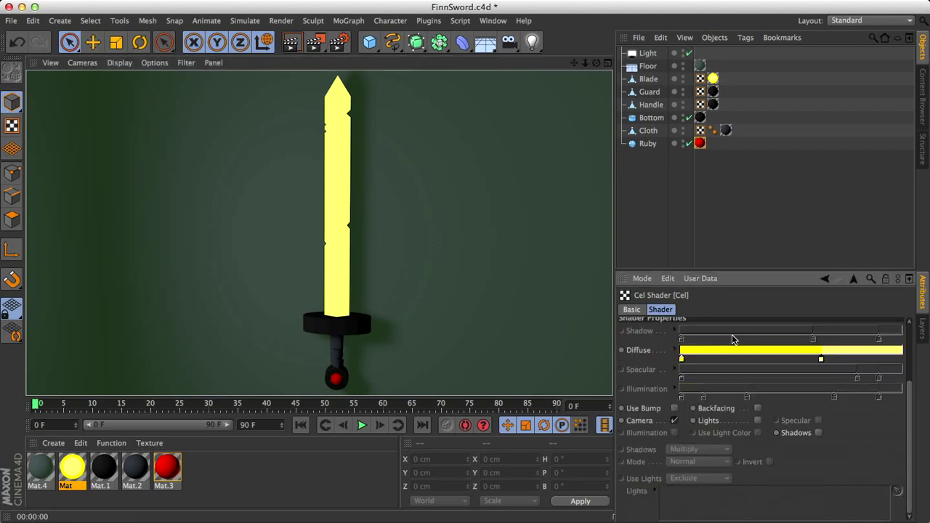
click(674, 422)
click(675, 420)
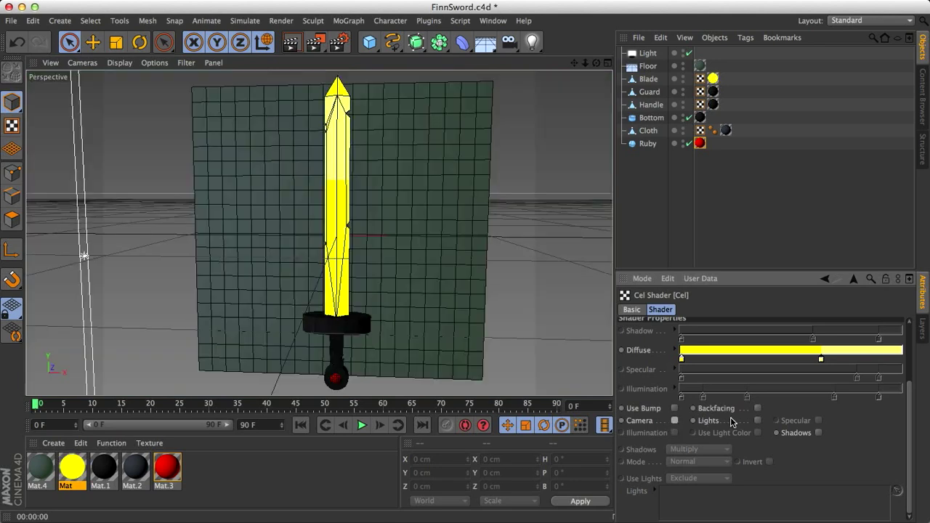
click(758, 421)
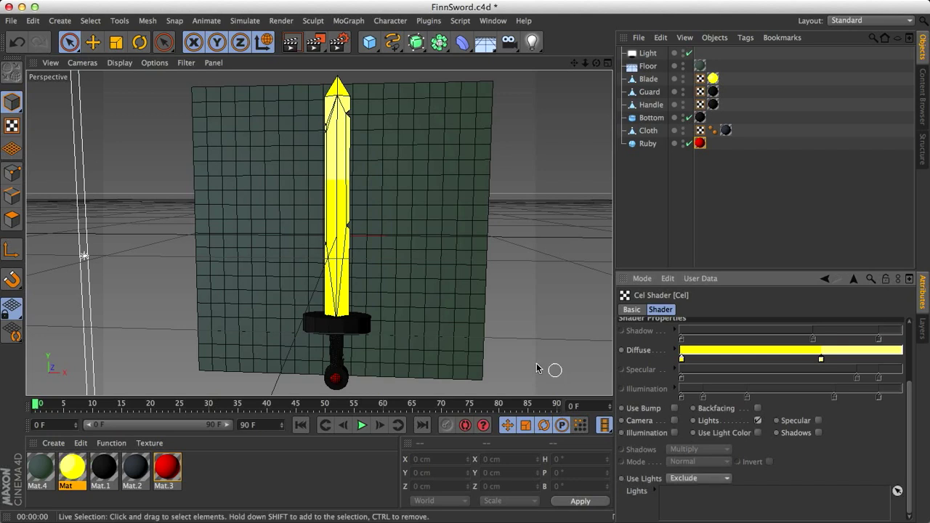
key(ctrl+r)
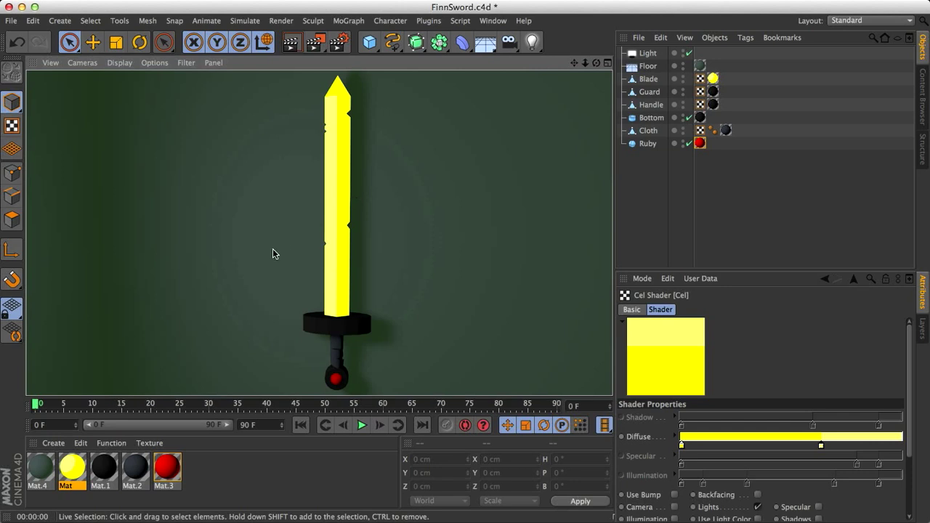
Create a new Sketch Material from the Material Manager's Shader menu
click(54, 442)
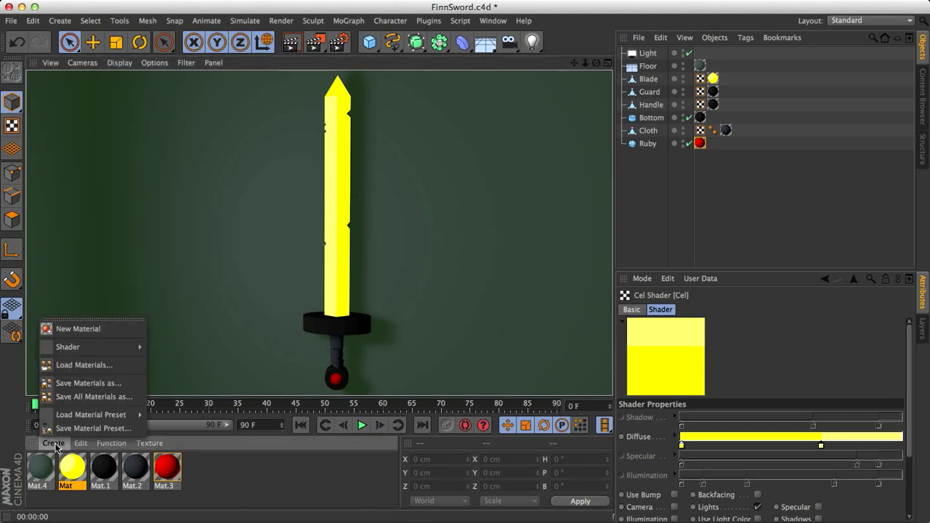
mouse_move(72, 348)
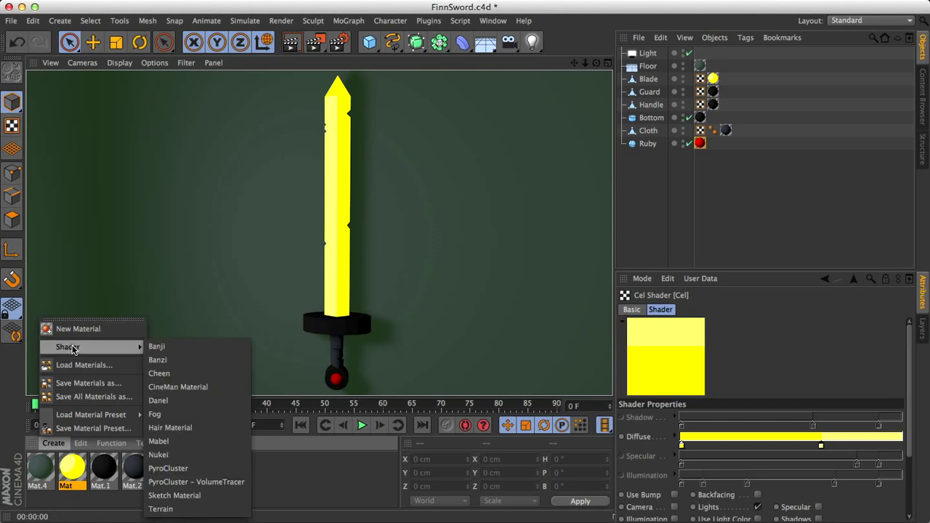
click(174, 495)
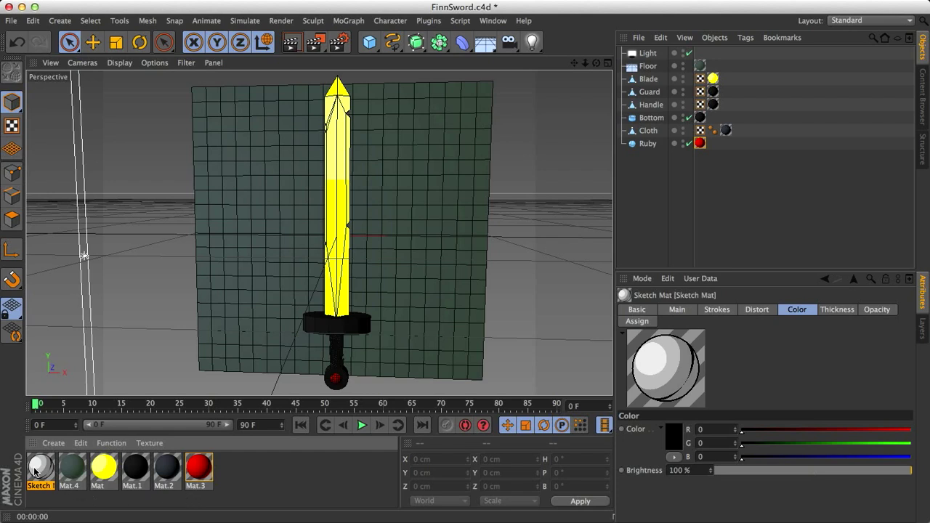
In Render Settings, set the Sketch and Toon Shading Background to Off
click(341, 44)
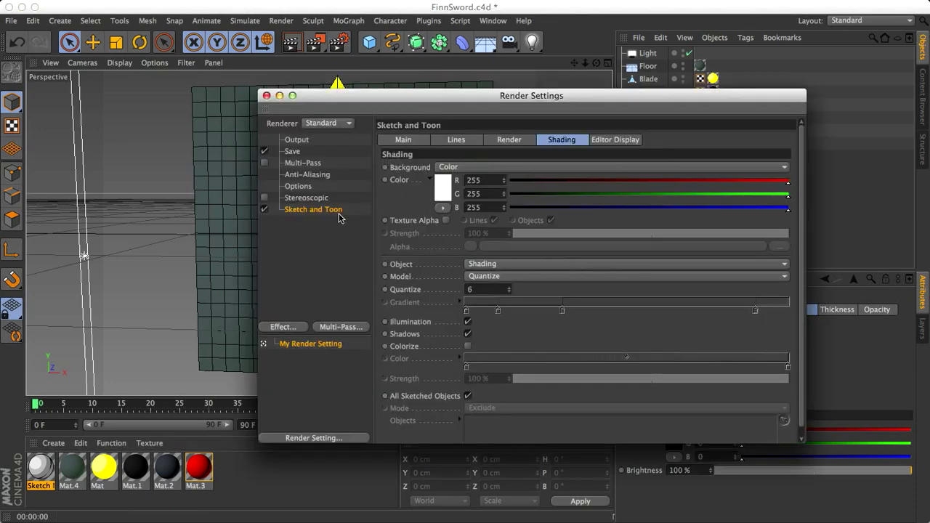
drag(353, 95, 432, 61)
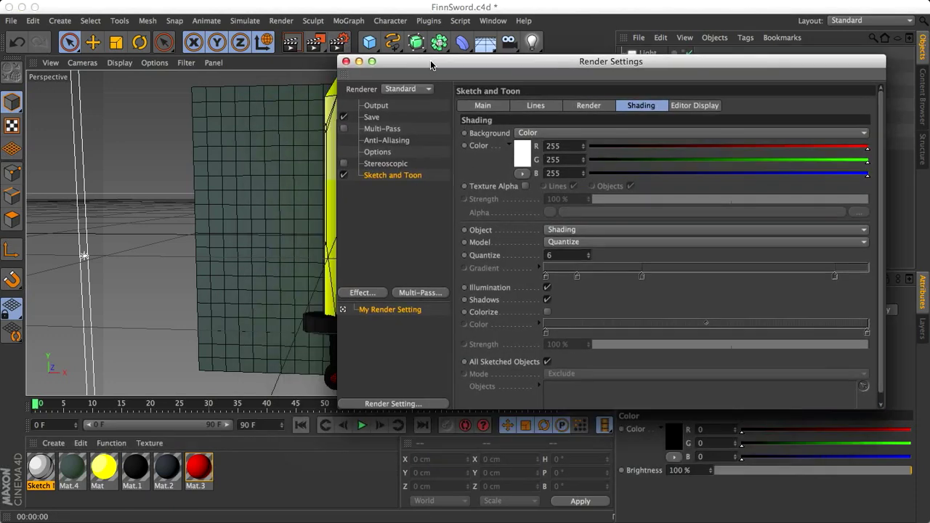
click(479, 107)
click(535, 108)
click(588, 108)
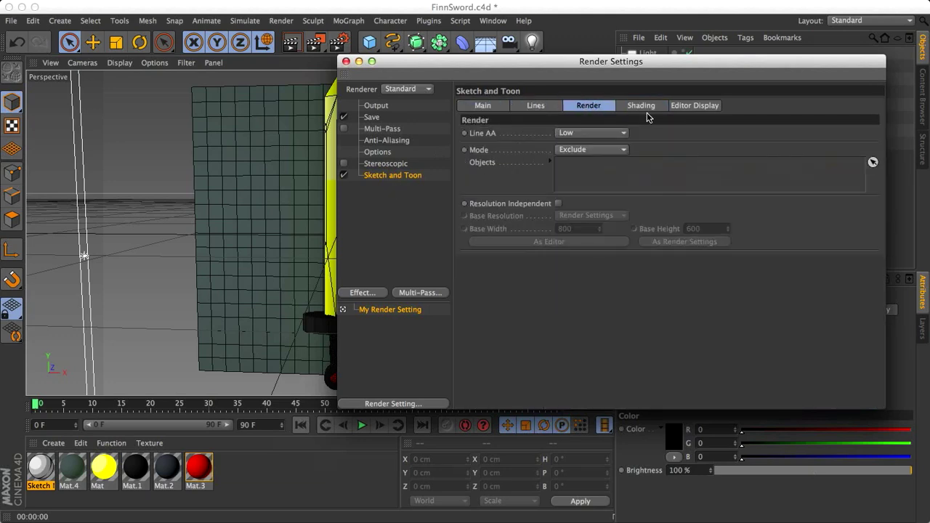
click(645, 107)
drag(605, 62, 566, 120)
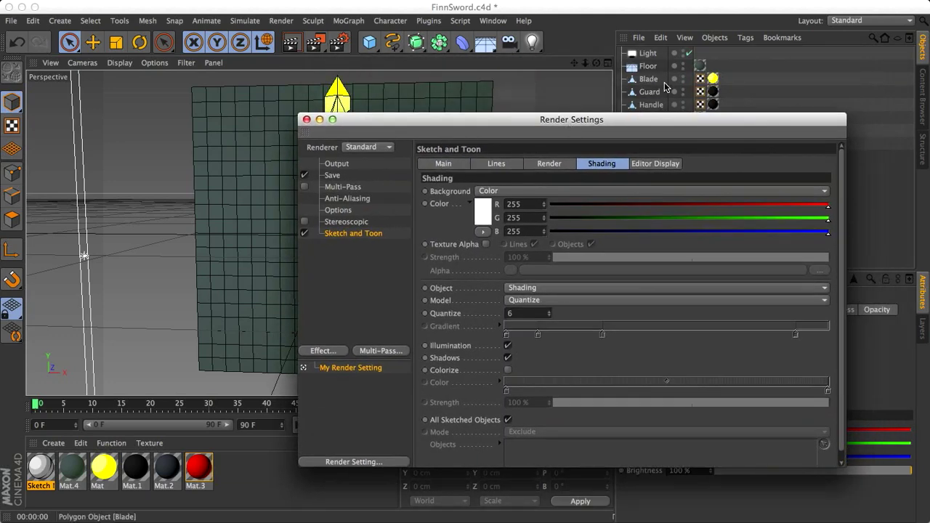
click(683, 72)
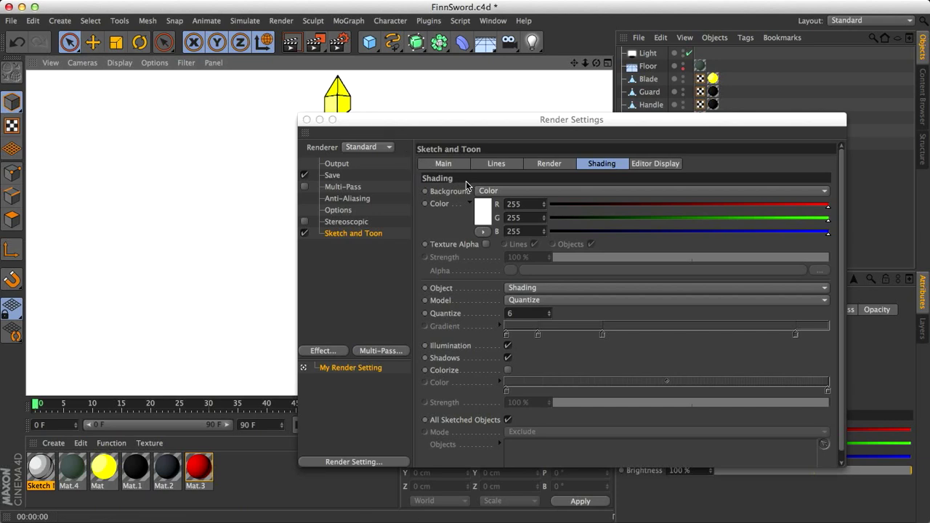
click(486, 190)
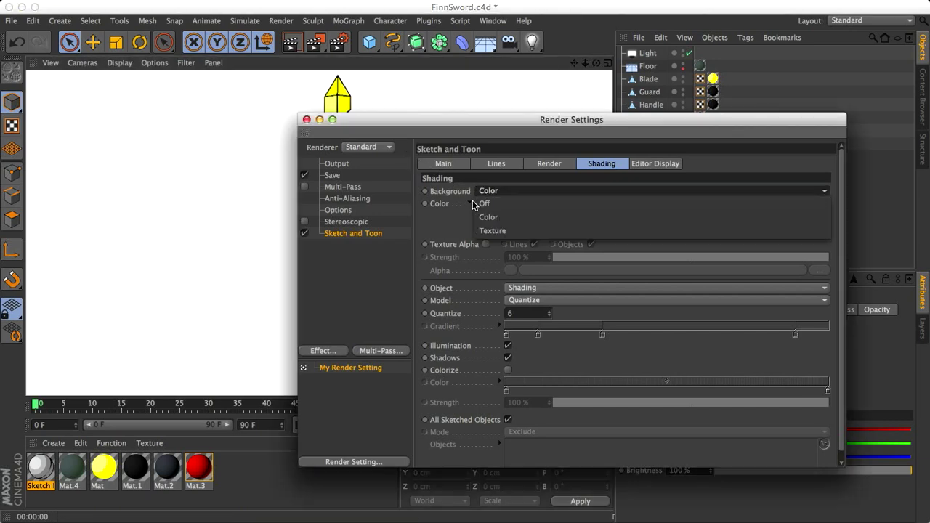
click(497, 204)
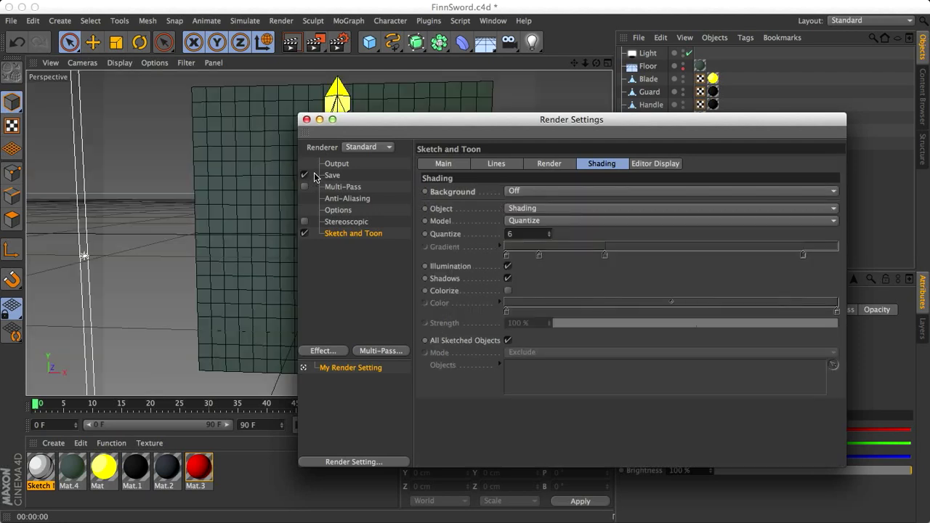
click(306, 120)
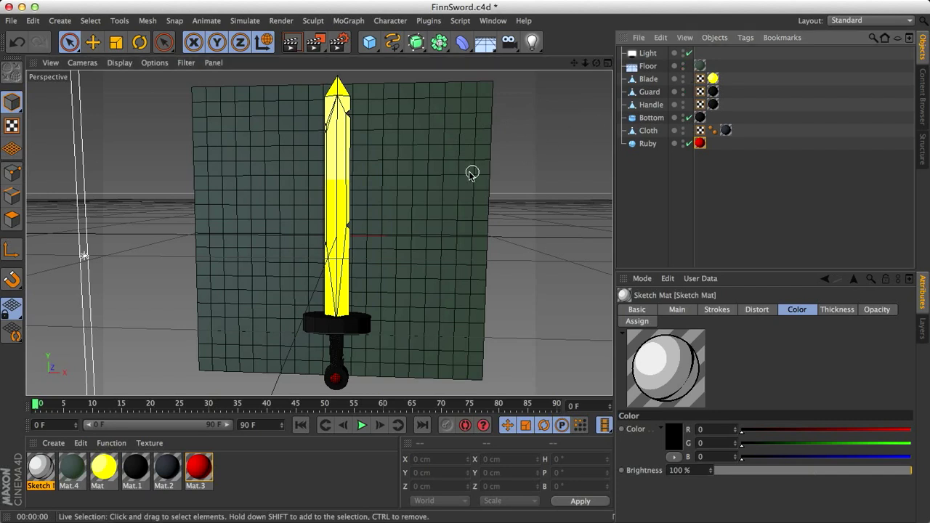
Render the sword in the viewport, then orbit the view so it shifts right
key(super+r)
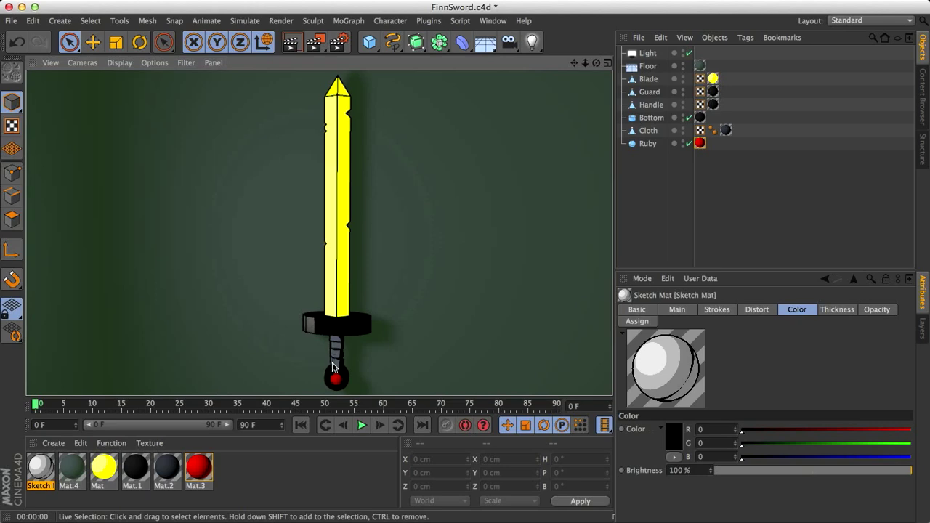
alt+drag(336, 352, 381, 292)
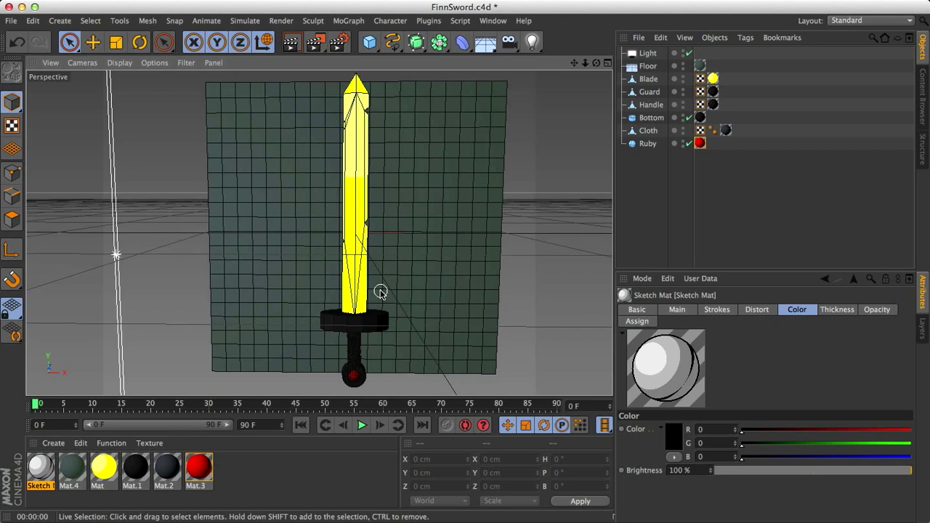
Select the Guard object on its own in the Object Manager
click(651, 93)
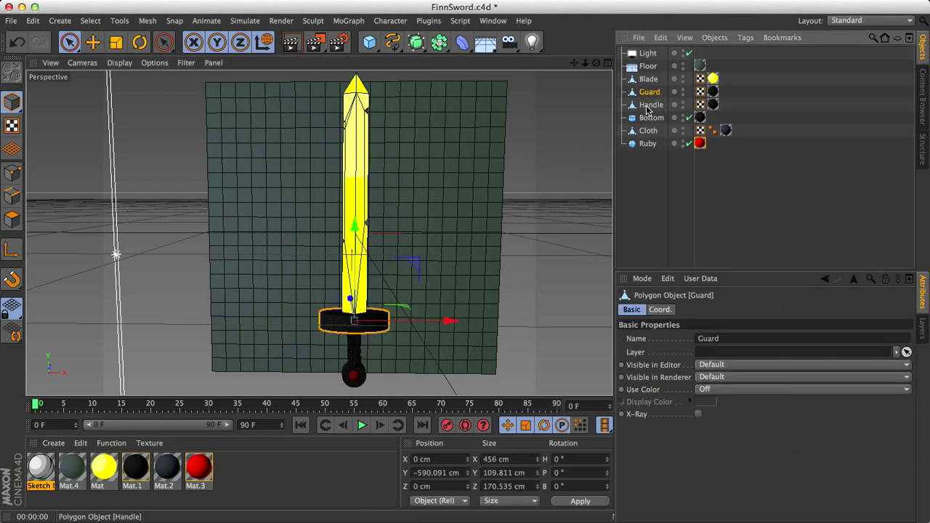
shift+click(648, 108)
shift+click(647, 119)
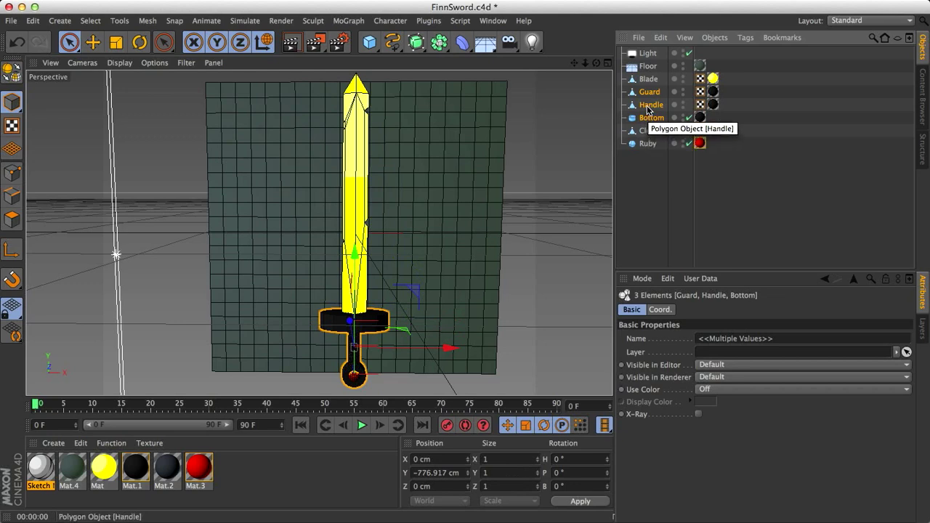
click(644, 170)
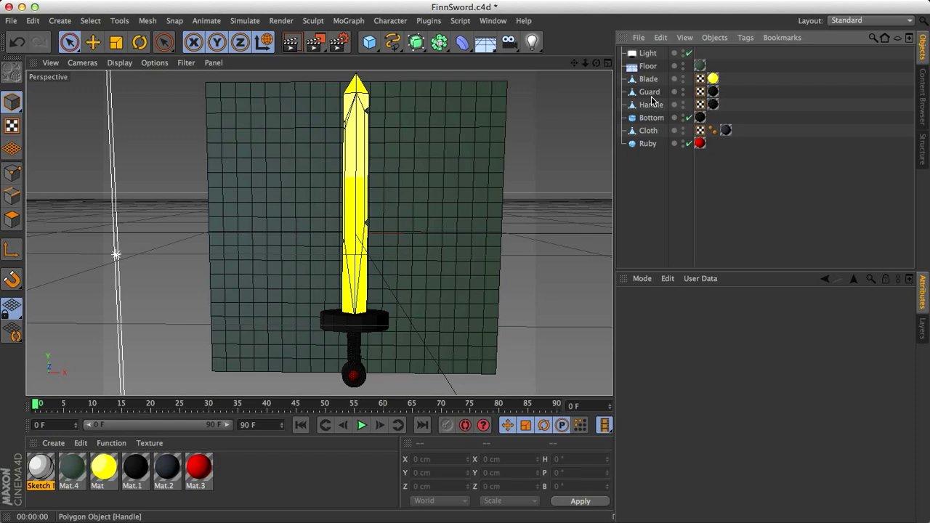
click(650, 93)
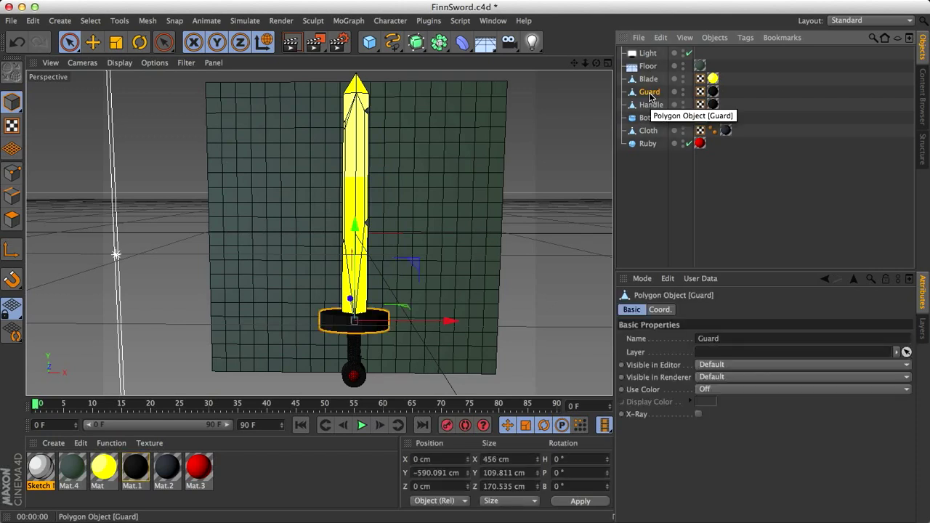
Add a Sketch Style tag to the Guard and show its Lines settings
right_click(650, 95)
mouse_move(673, 211)
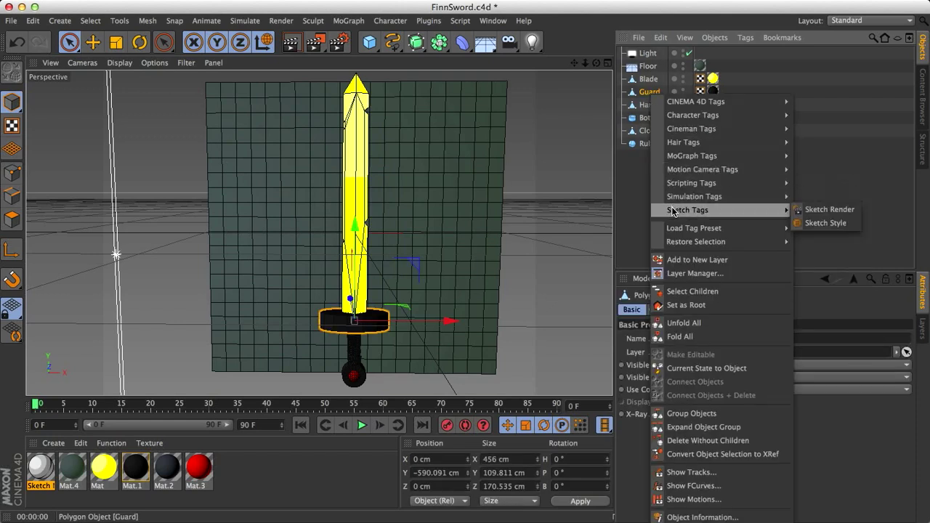
click(817, 223)
click(748, 313)
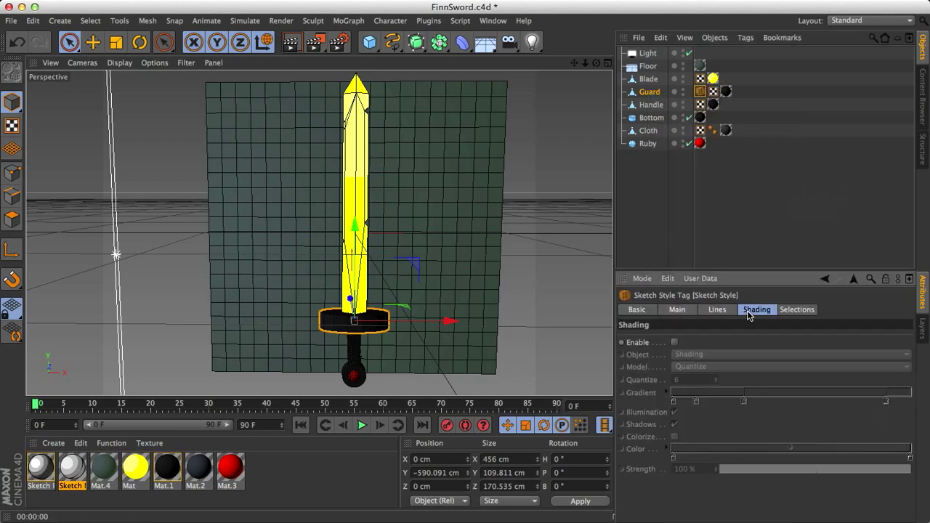
click(799, 312)
click(771, 312)
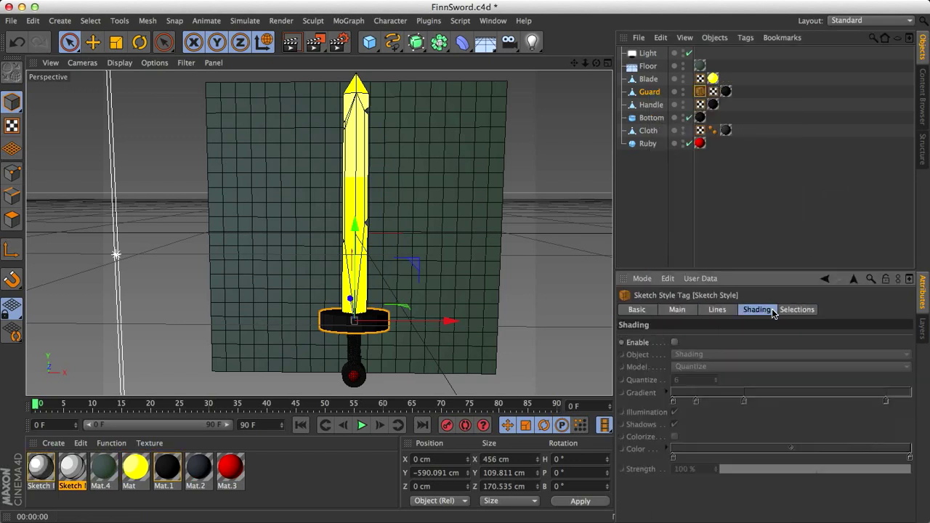
click(715, 310)
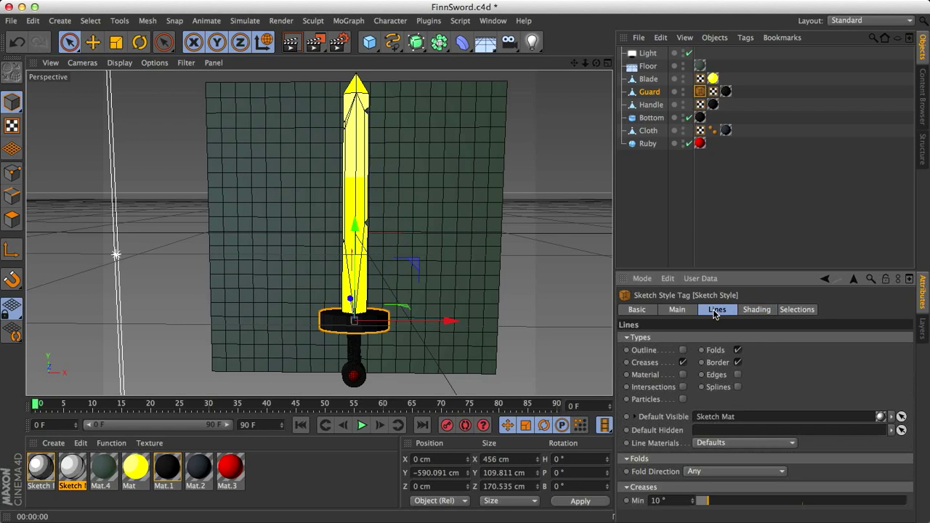
Recolour Sketch Mat's lines to dark blue (RGB 44, 26, 131) and render a preview
click(40, 465)
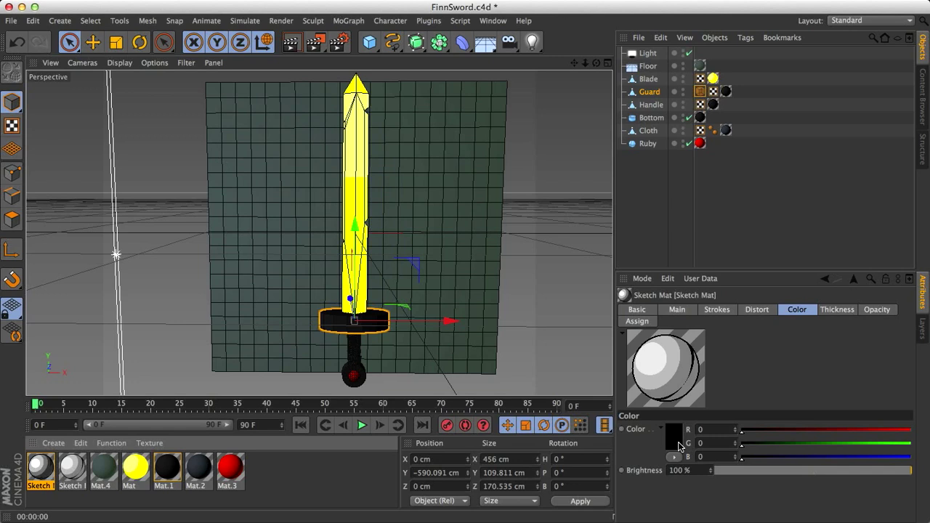
click(679, 446)
click(735, 403)
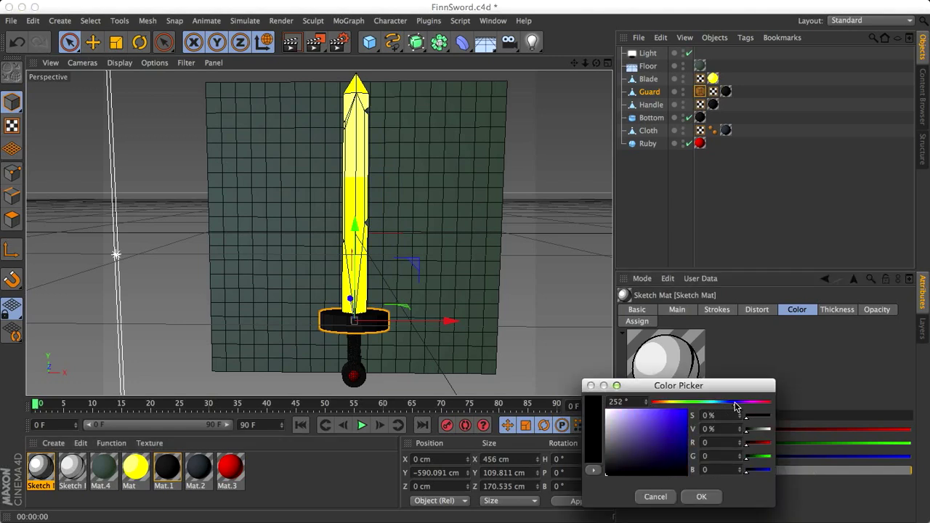
drag(733, 402, 733, 404)
mouse_move(654, 448)
mouse_down()
mouse_move(671, 449)
mouse_move(670, 441)
mouse_up()
click(702, 497)
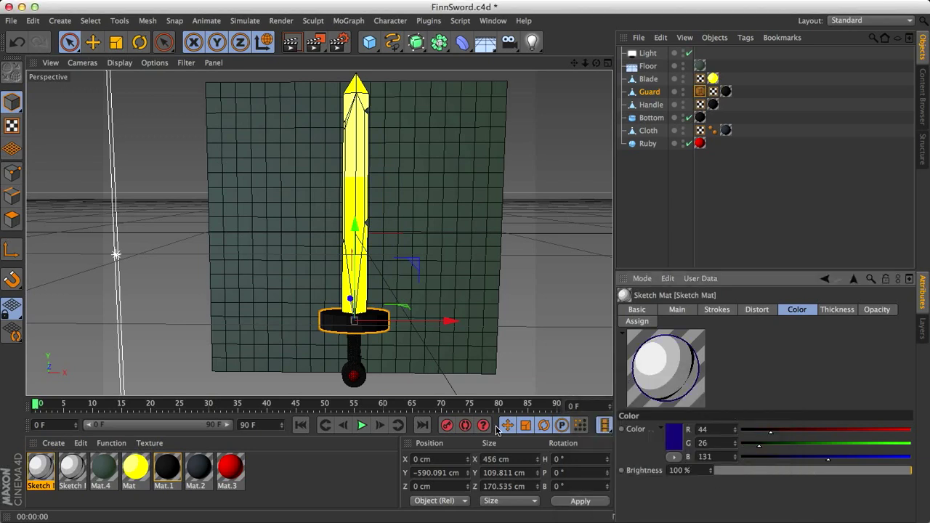
key(ctrl+r)
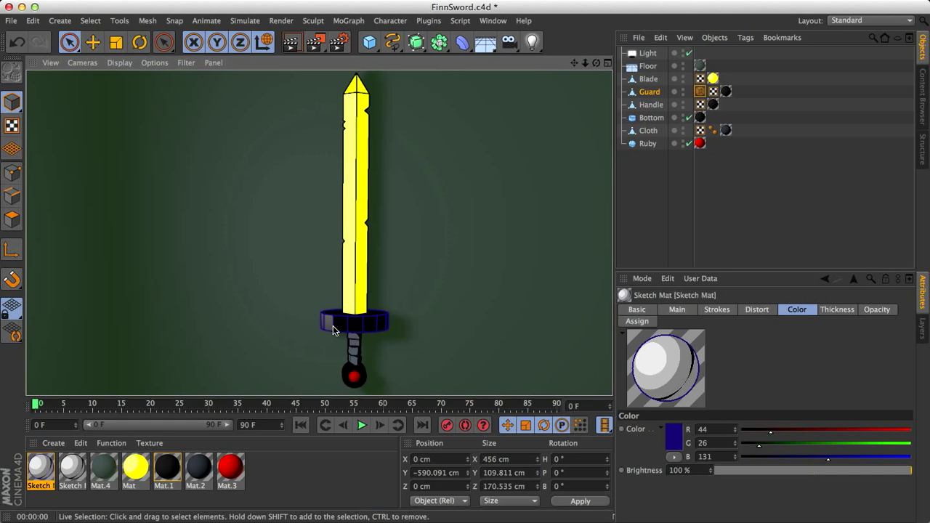
Untick Creases on the Guard's Sketch Style tag and render the sword with Ctrl+R
click(367, 331)
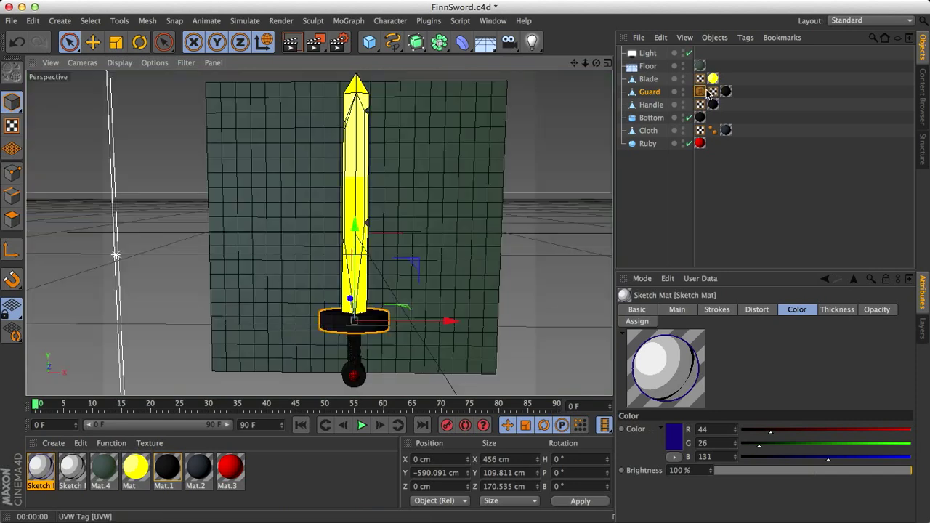
click(700, 92)
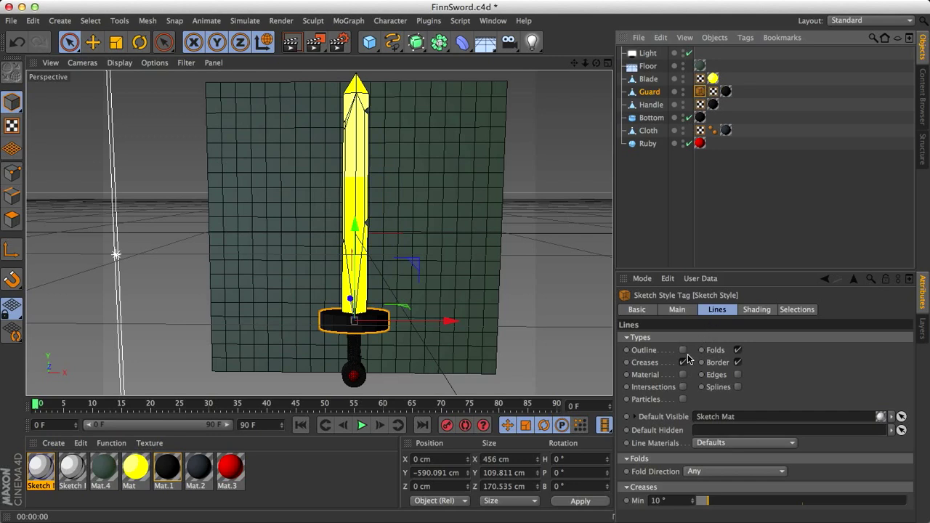
click(684, 364)
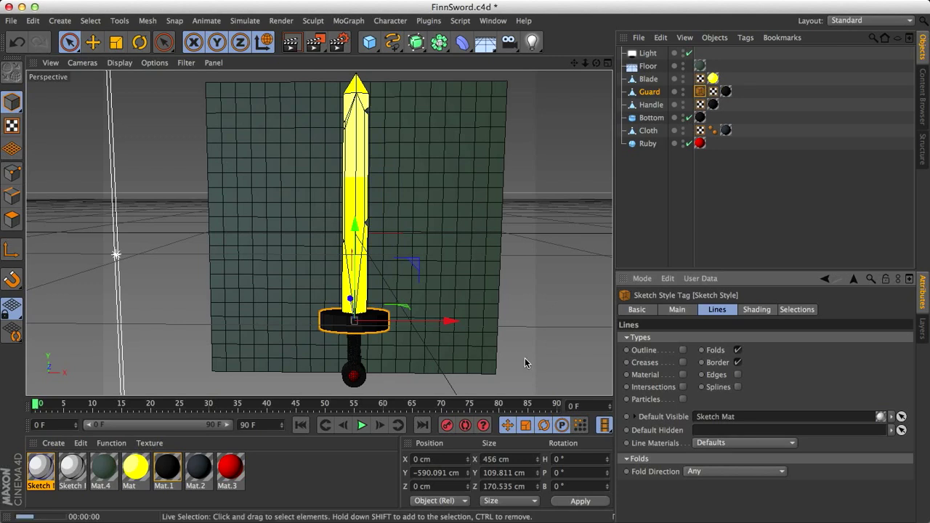
key(ctrl+r)
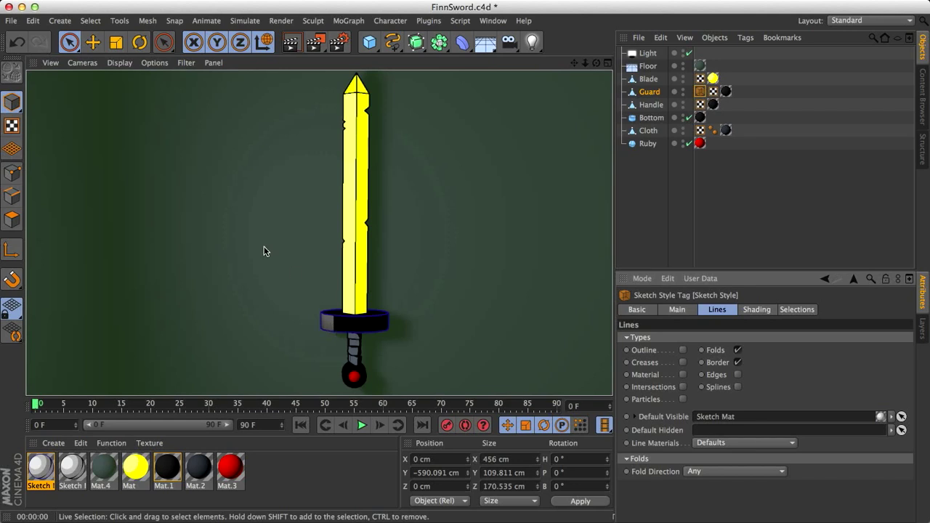
Darken the hilt material Mat.1 to grey RGB 37, 37, 37 and re-render
click(172, 467)
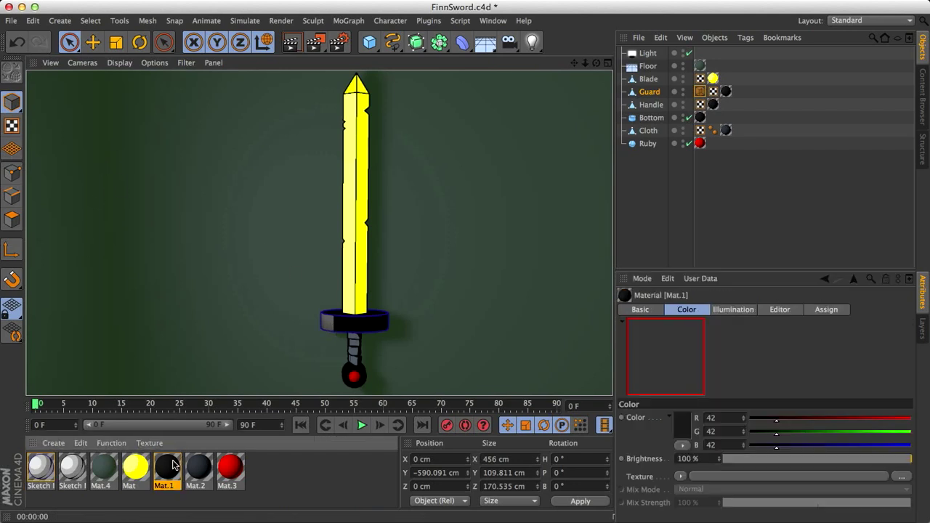
click(683, 425)
drag(644, 446, 605, 448)
click(700, 478)
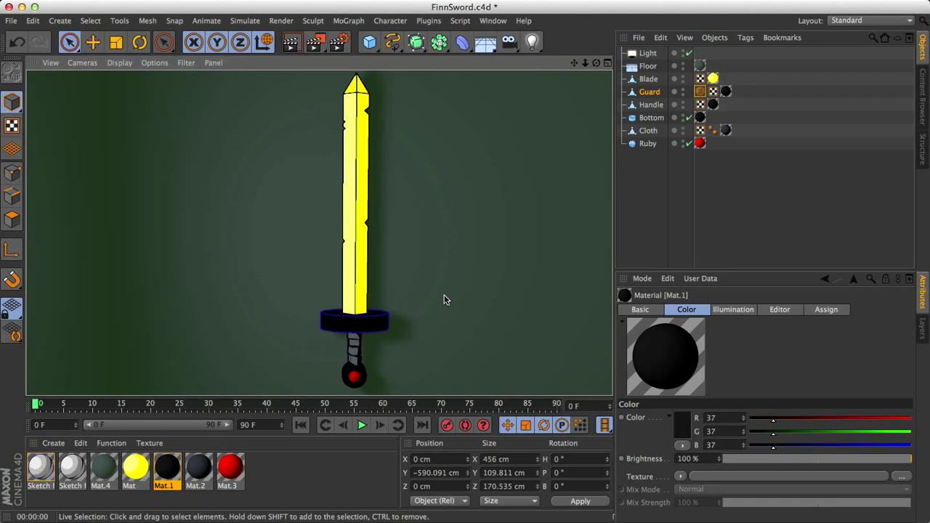
key(ctrl+r)
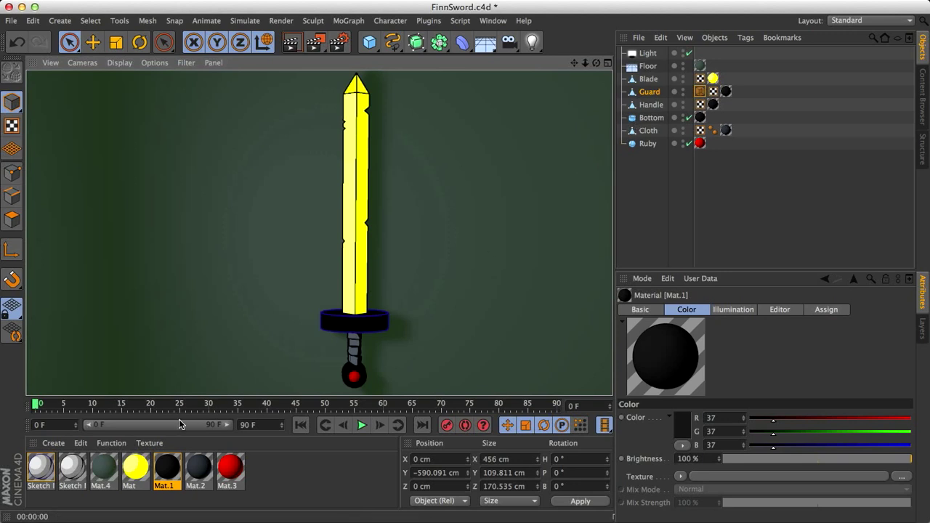
Apply the Sketch material to Bottom without creases, then render a zoomed-in hilt close-up
mouse_move(41, 471)
mouse_down()
mouse_move(66, 426)
mouse_move(583, 133)
mouse_move(656, 119)
mouse_up()
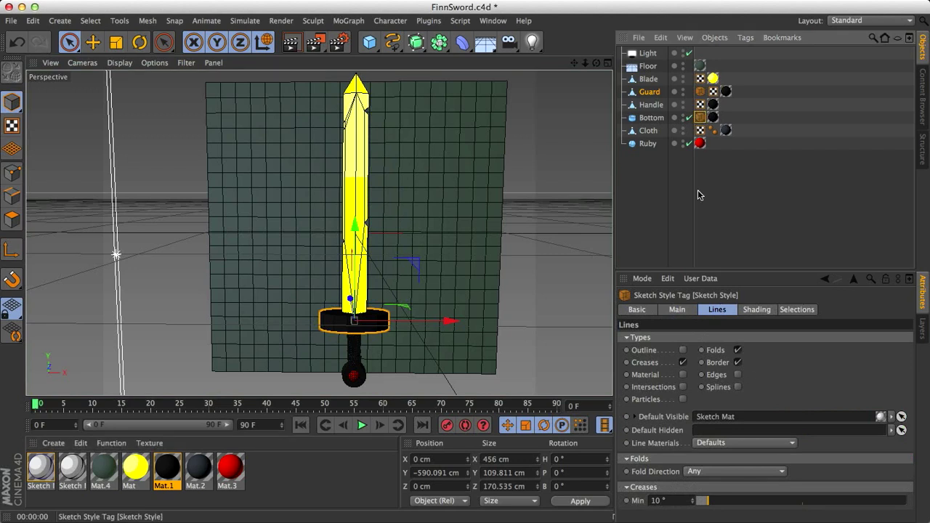
click(682, 362)
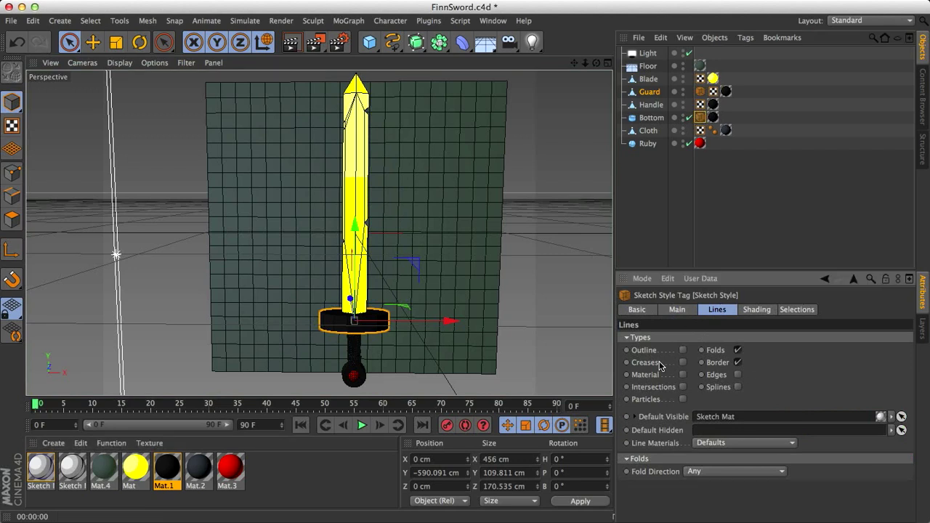
key(ctrl+r)
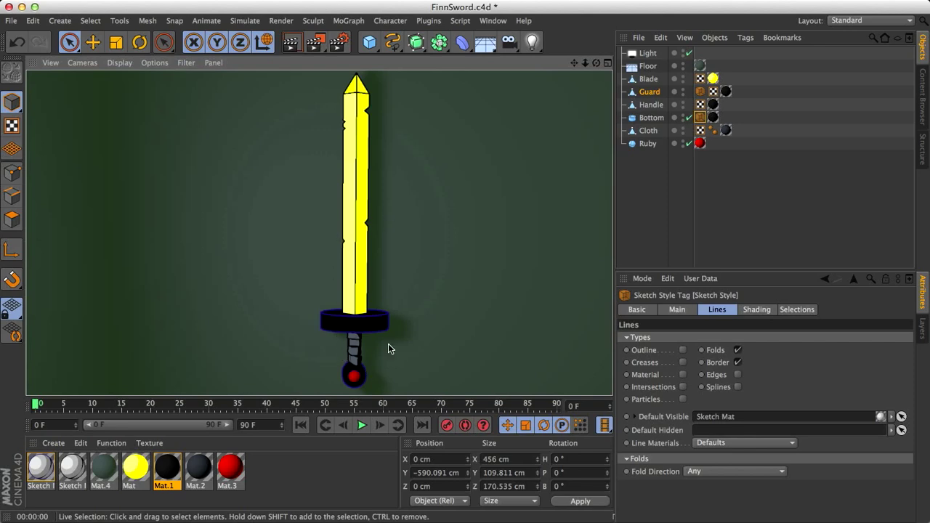
scroll(361, 364, up, 5)
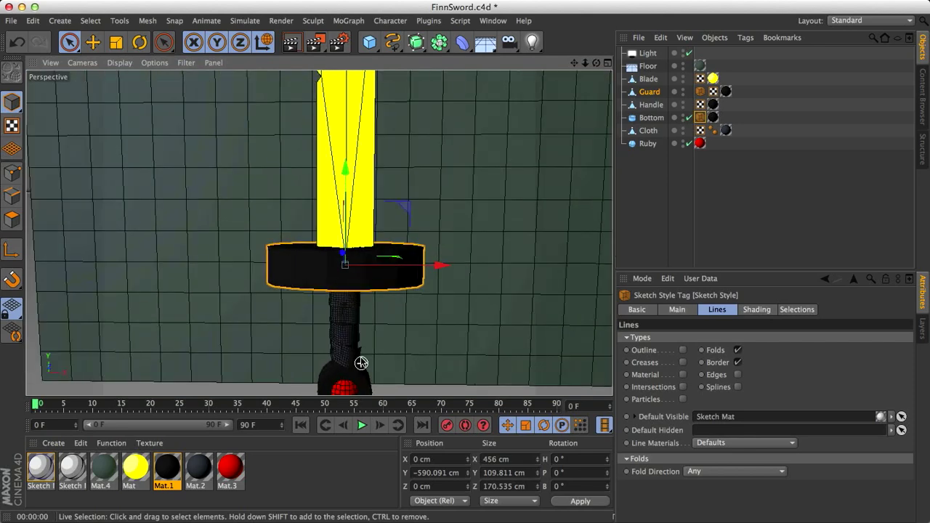
key(ctrl+r)
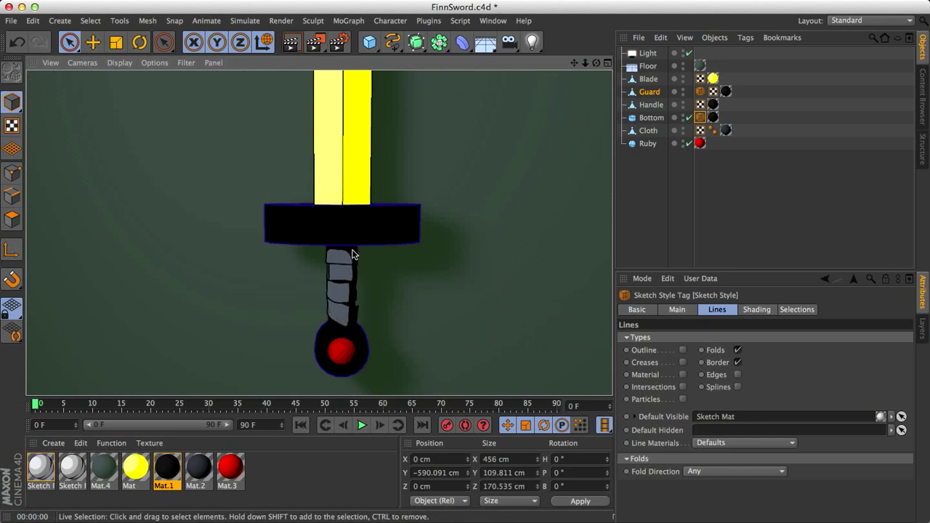
Review Mat.2's Basic and Color settings, render the hilt, and select the red Mat.3
click(197, 468)
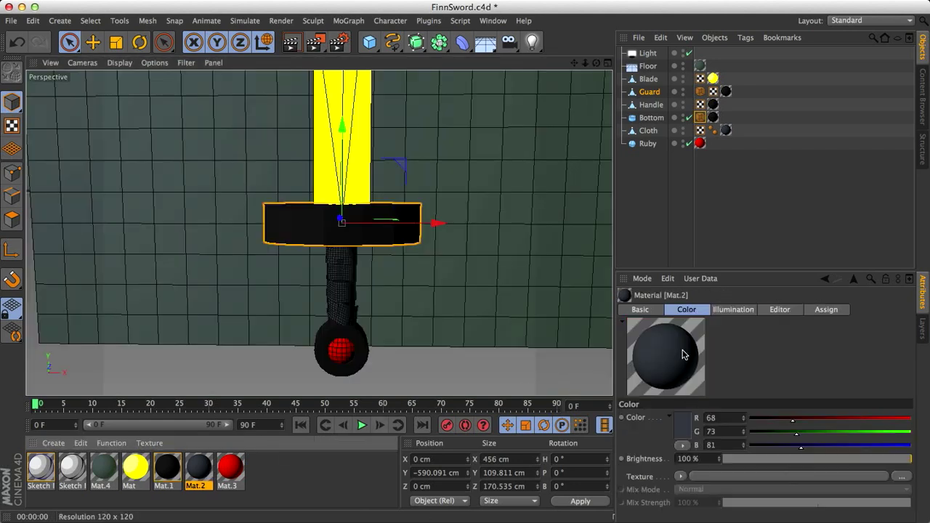
click(654, 309)
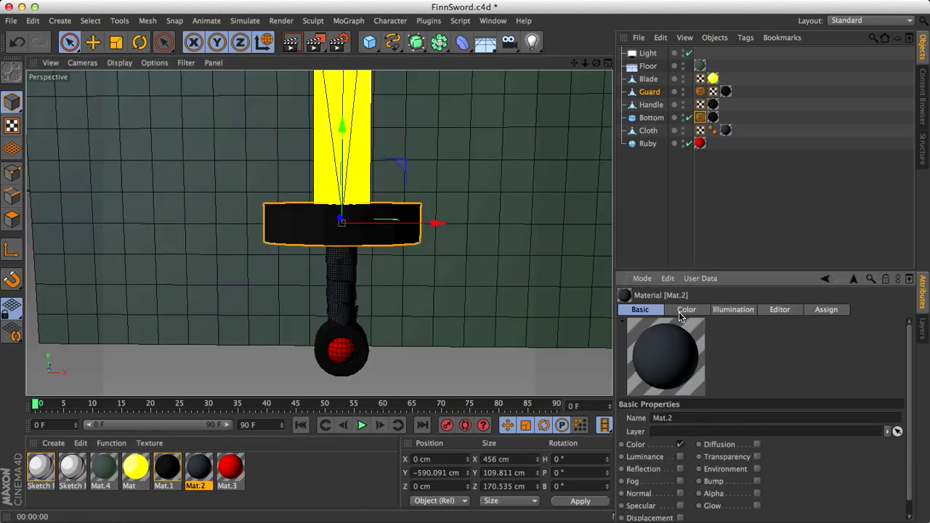
click(686, 310)
key(super+r)
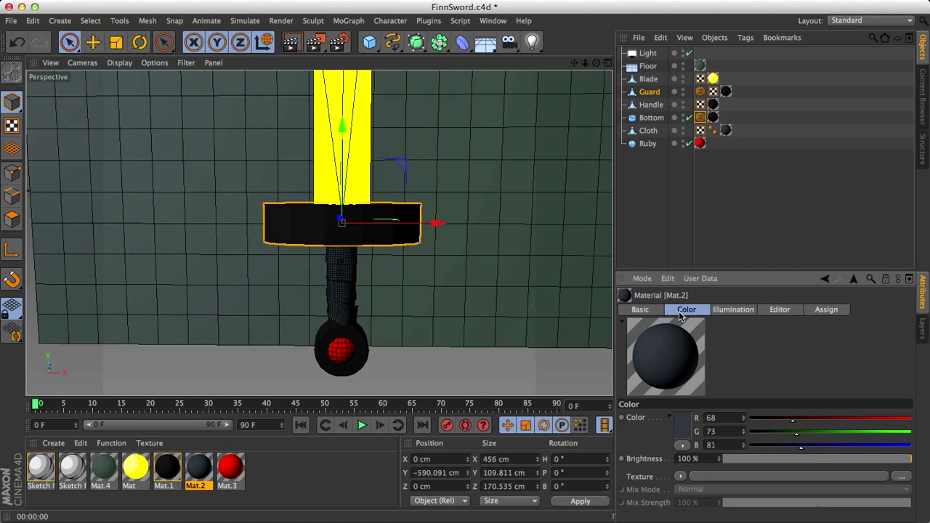
key(ctrl+r)
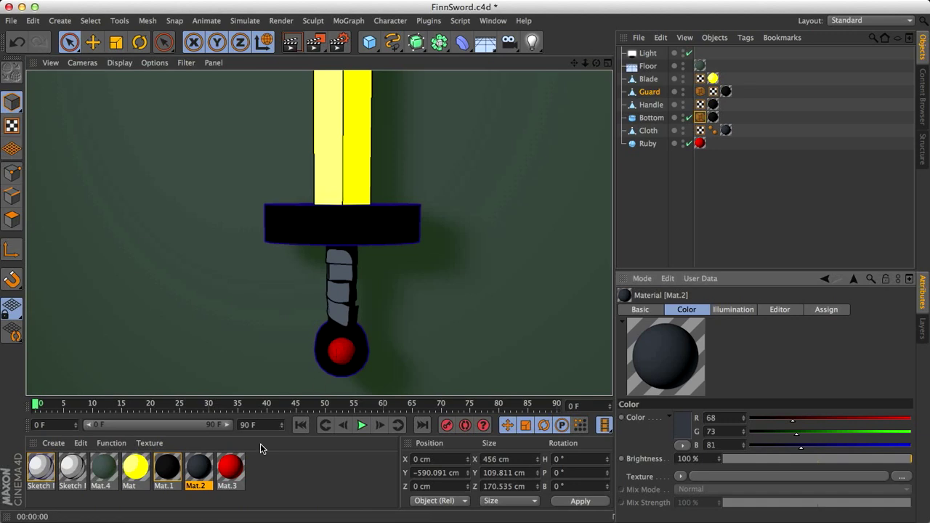
click(231, 469)
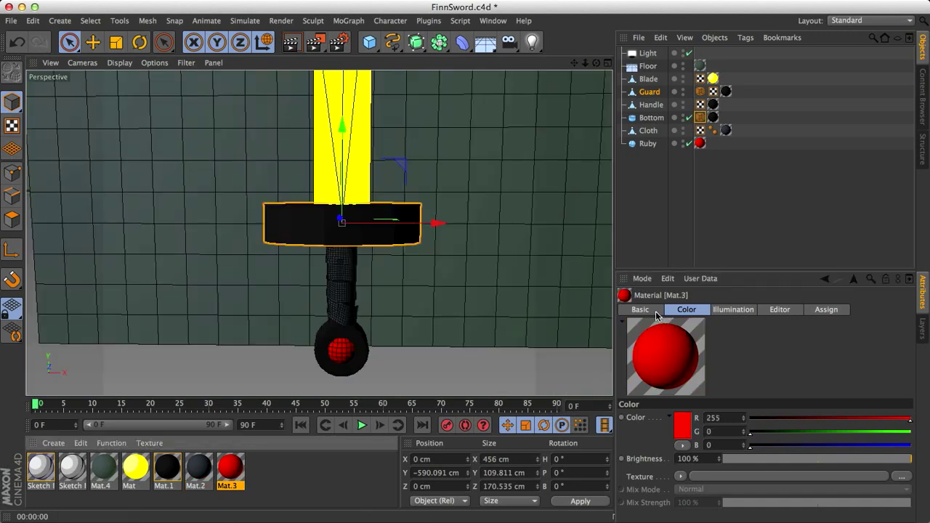
Enable Luminance on Mat.3 and load a Sketch Cel shader into its texture
click(656, 315)
click(680, 456)
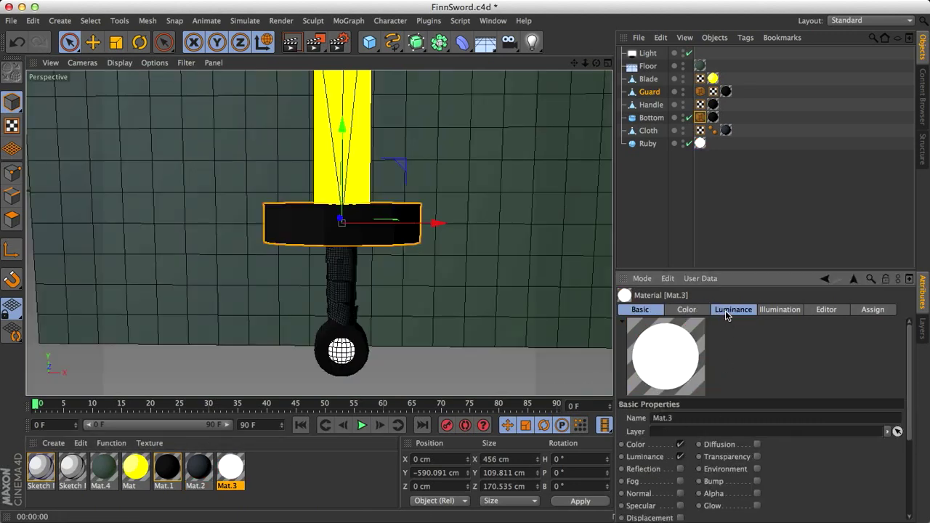
click(727, 310)
click(680, 476)
mouse_move(749, 438)
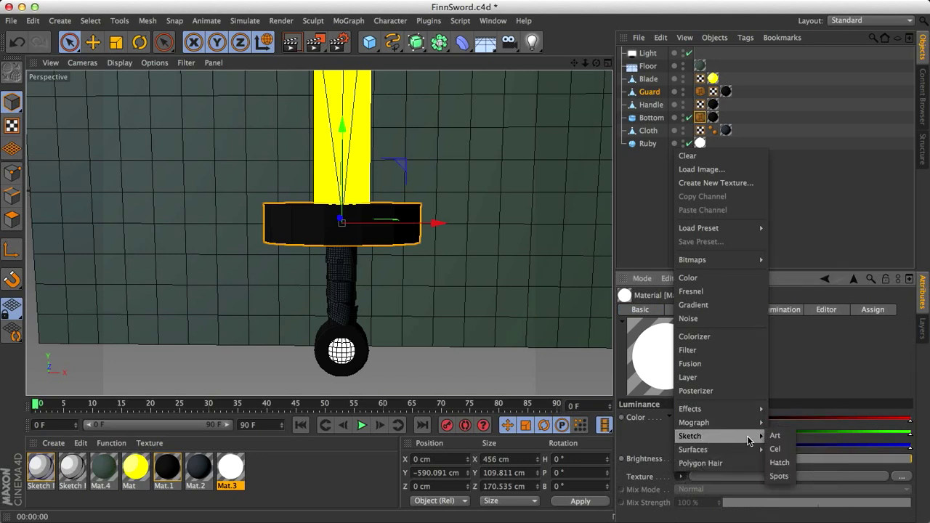
click(776, 449)
Recolour the Cel gradient's first stop to red and the blue stop to bright red
click(683, 439)
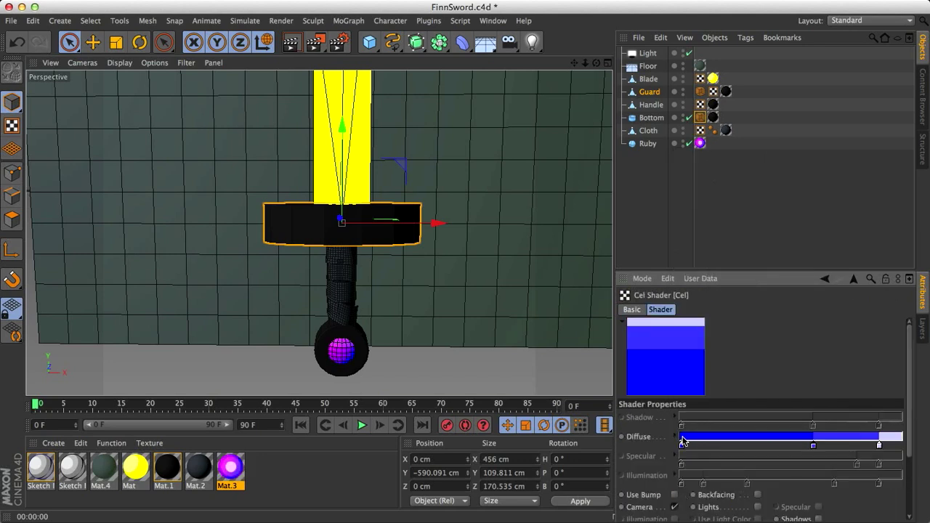
double_click(682, 445)
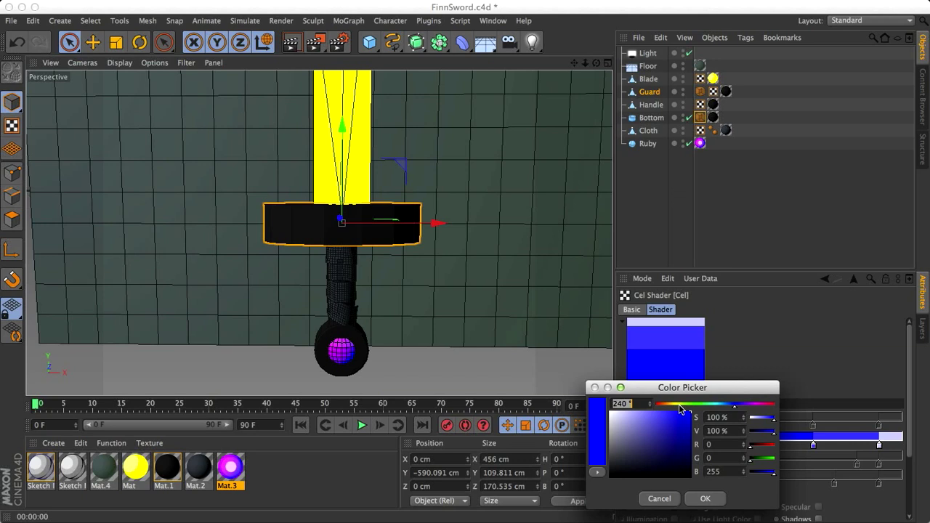
click(652, 404)
click(701, 498)
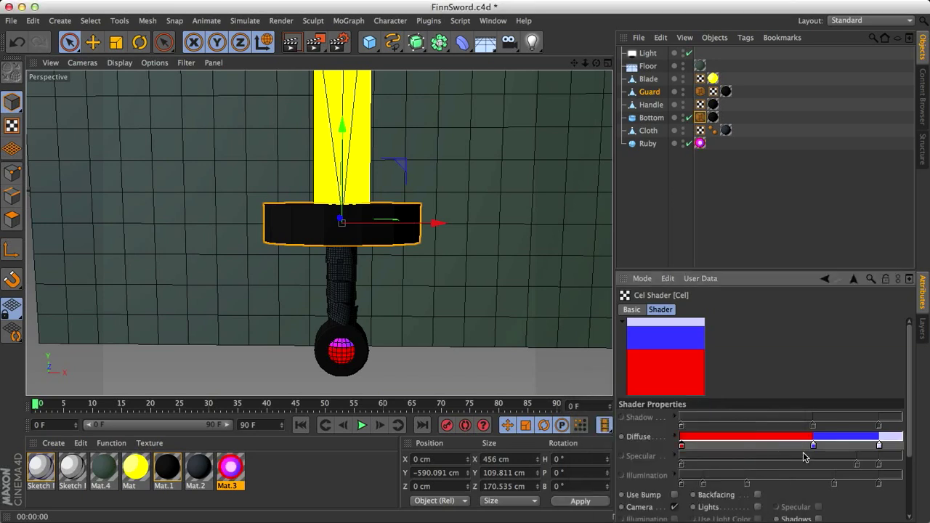
double_click(813, 446)
click(788, 406)
drag(808, 422, 809, 416)
click(834, 500)
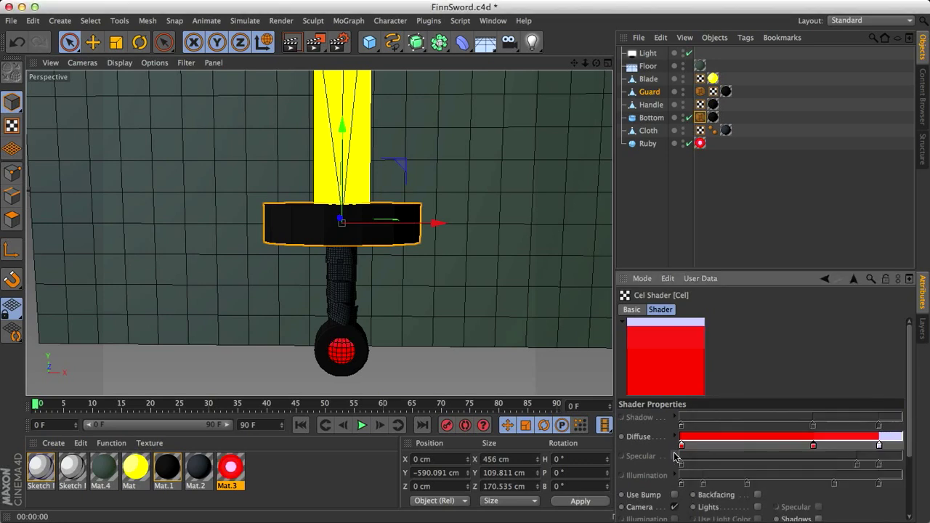
Darken the first gradient stop to deep red and lighten the right stop to pale red
double_click(681, 445)
drag(673, 419, 683, 439)
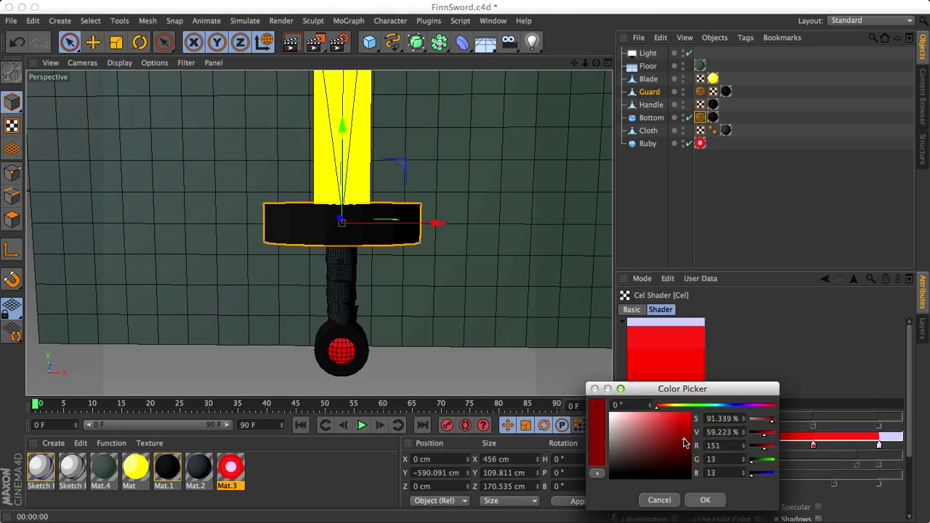
click(707, 500)
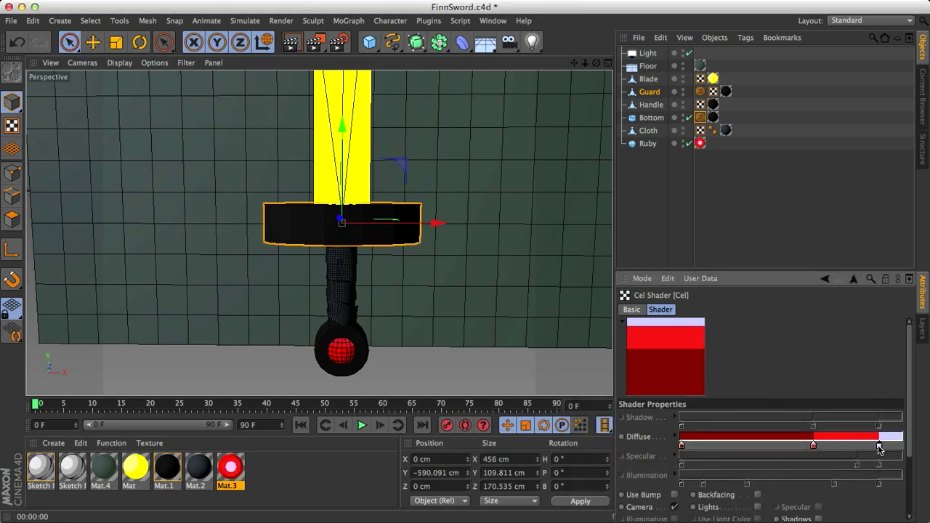
double_click(879, 445)
click(807, 405)
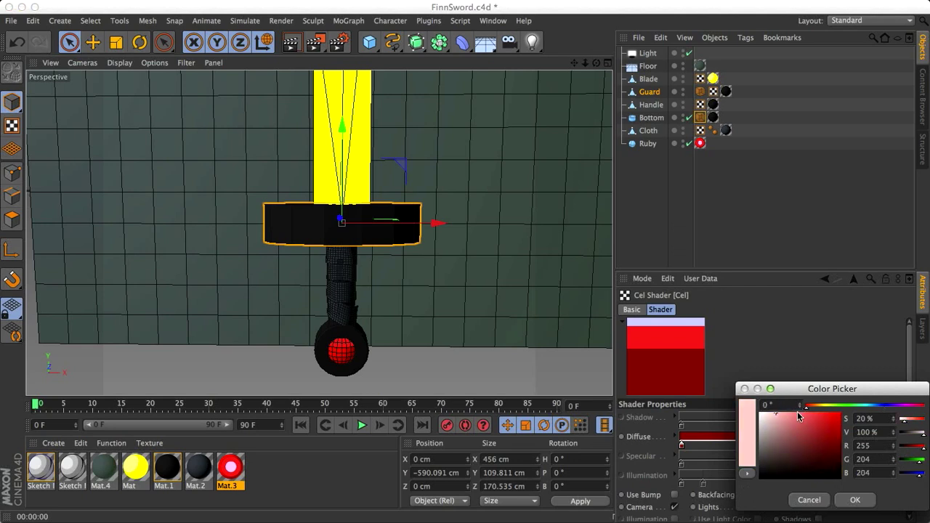
drag(797, 412, 805, 409)
click(855, 500)
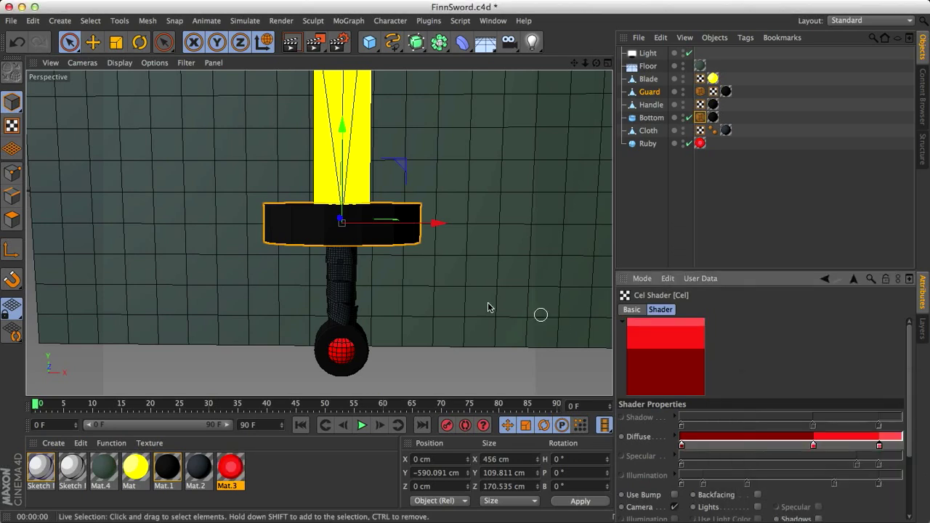
click(356, 317)
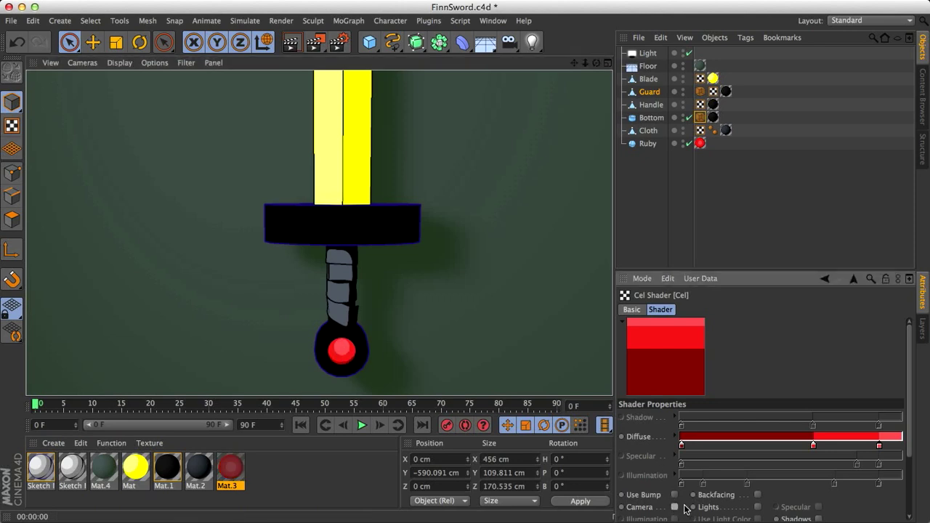
Switch Mat.3's Cel shader from Camera to Lights and render the whole sword
click(757, 507)
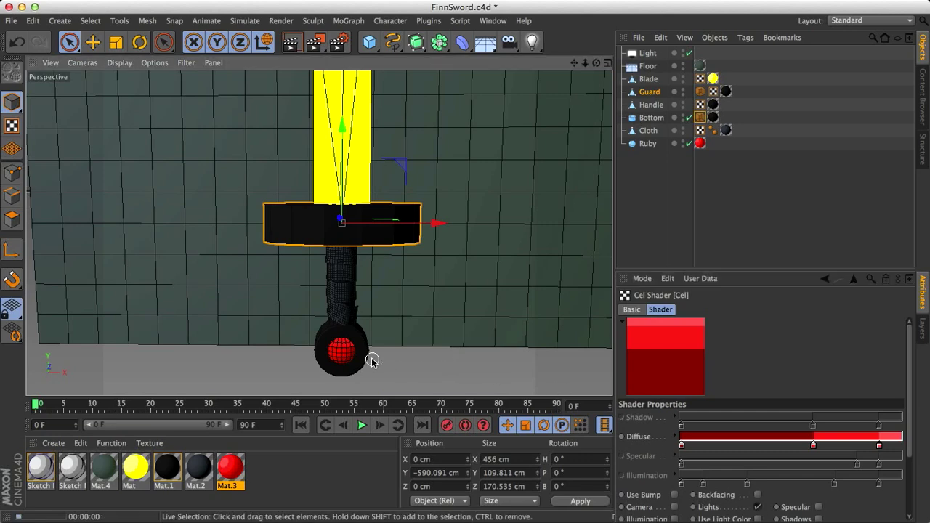
key(ctrl+r)
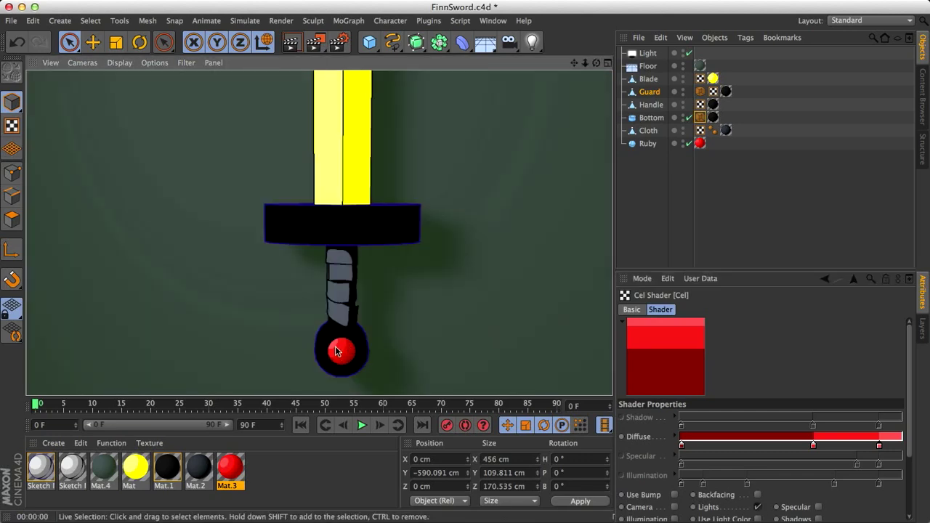
scroll(426, 291, down, 10)
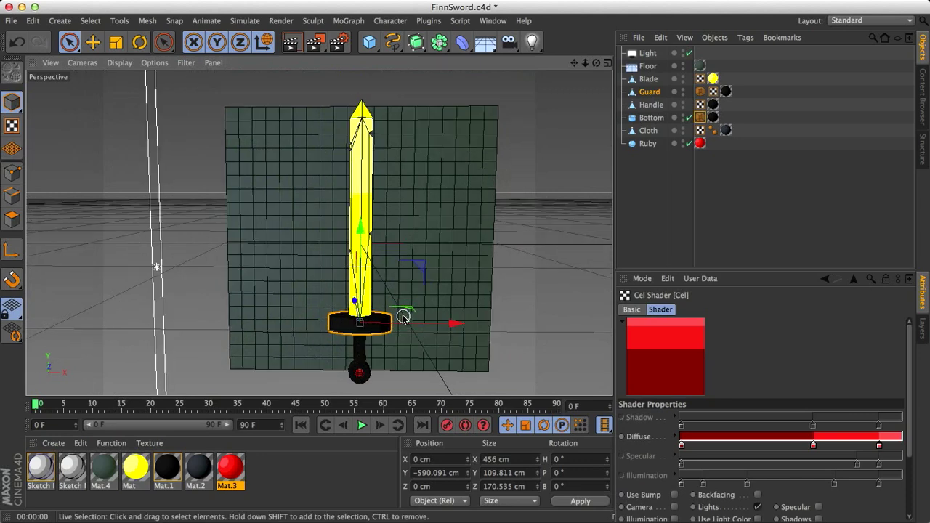
scroll(403, 318, up, 3)
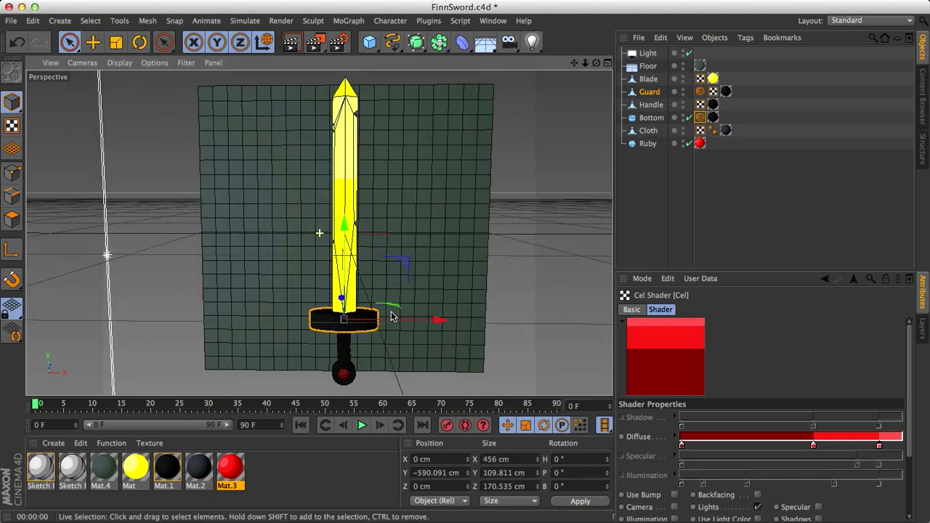
key(ctrl+r)
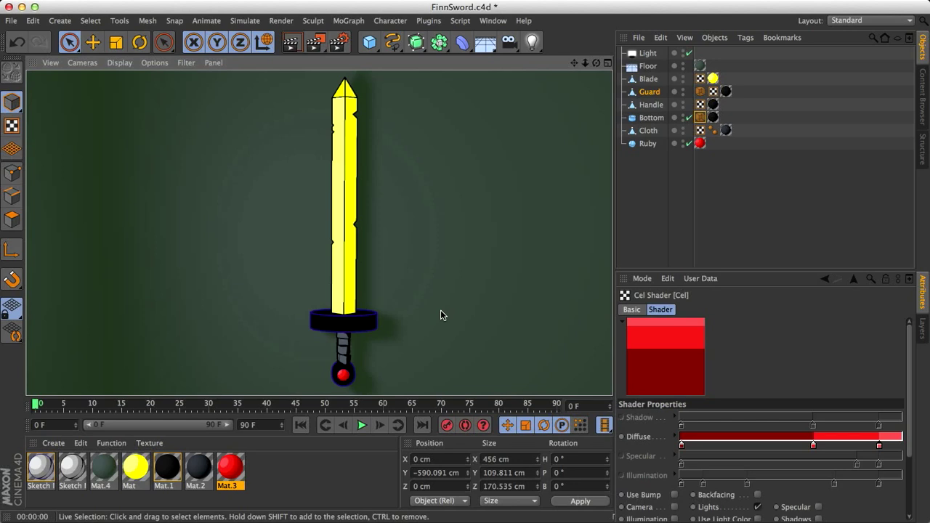
Set the Light's Shadow to None, render, and select the black outline Sketch Mat
click(649, 54)
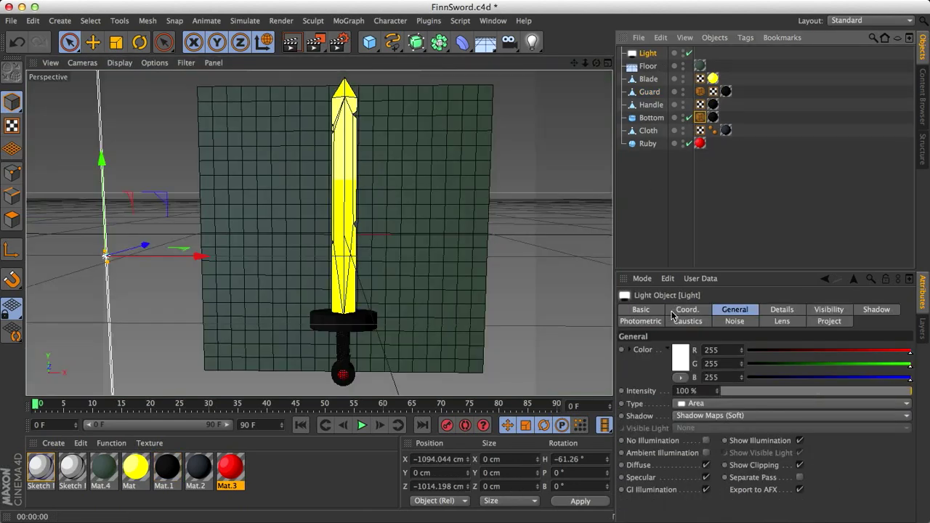
click(695, 416)
click(696, 427)
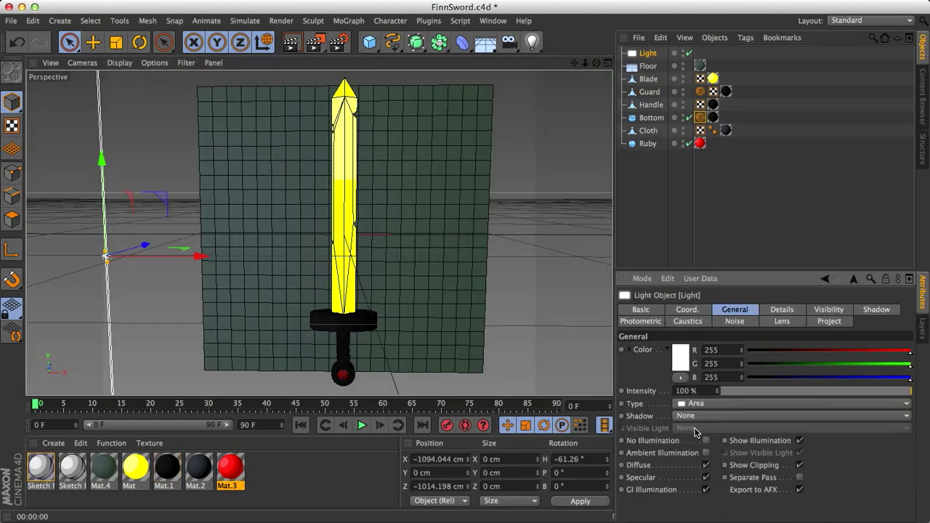
key(ctrl+r)
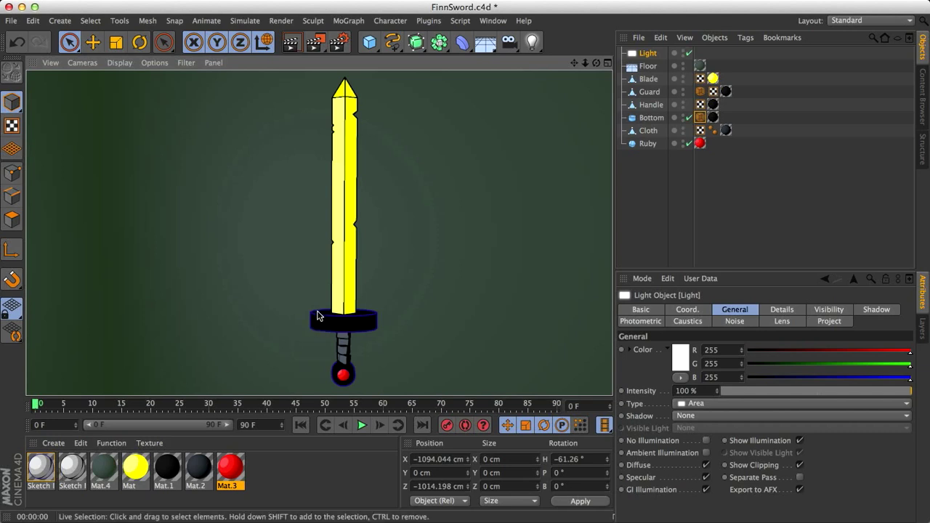
click(70, 469)
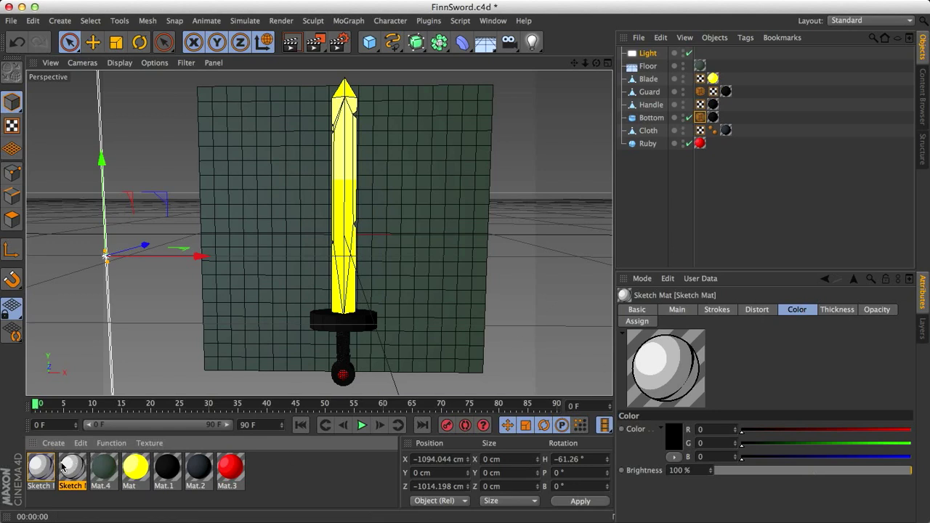
Try Sketch Mat stroke thicknesses of 33 and 4, settling on 2.5
click(838, 311)
drag(741, 434, 779, 429)
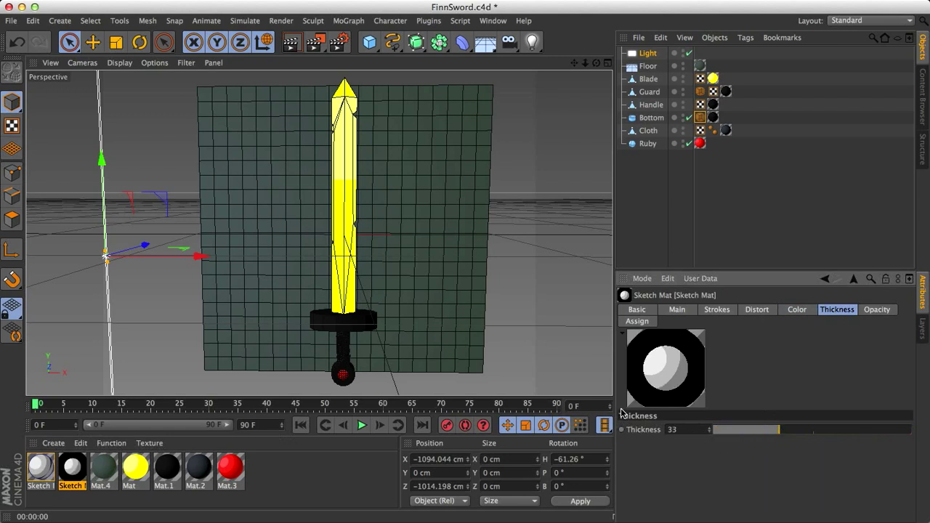
key(ctrl+r)
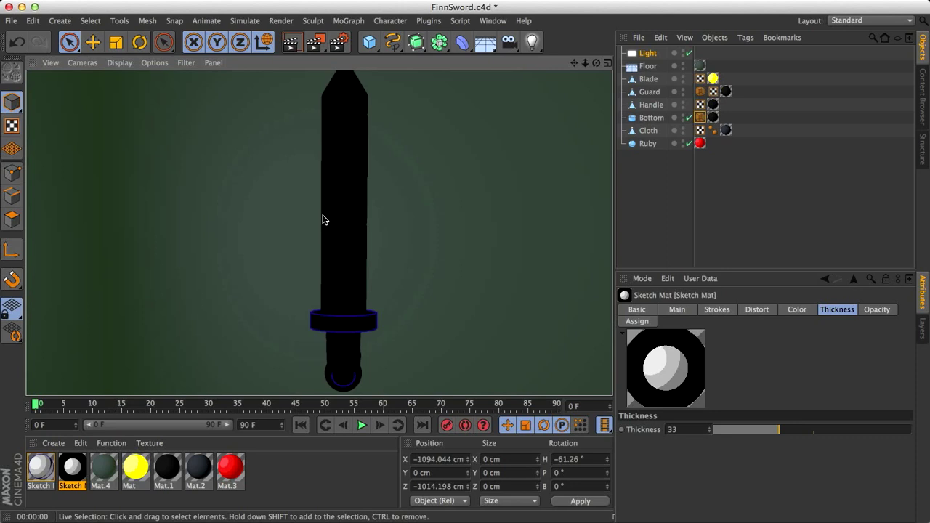
click(672, 429)
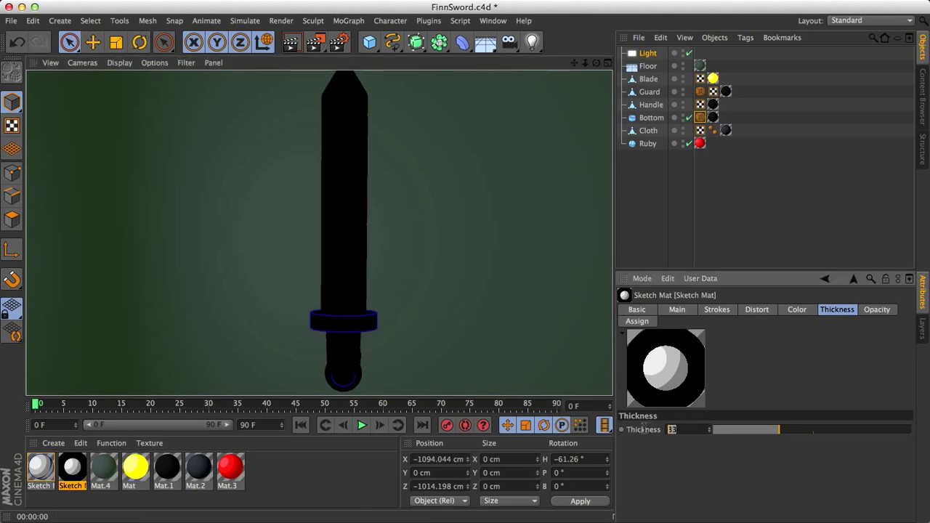
text(4)
key(Return)
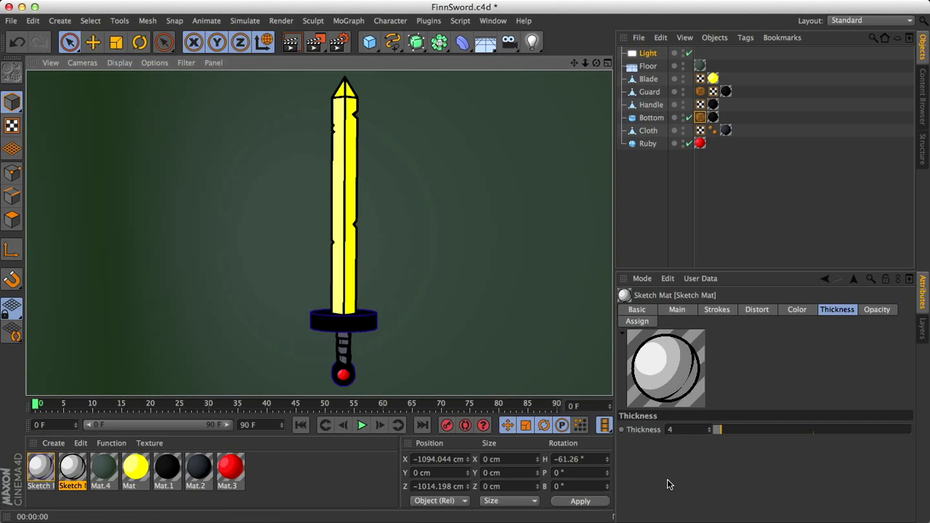
click(669, 429)
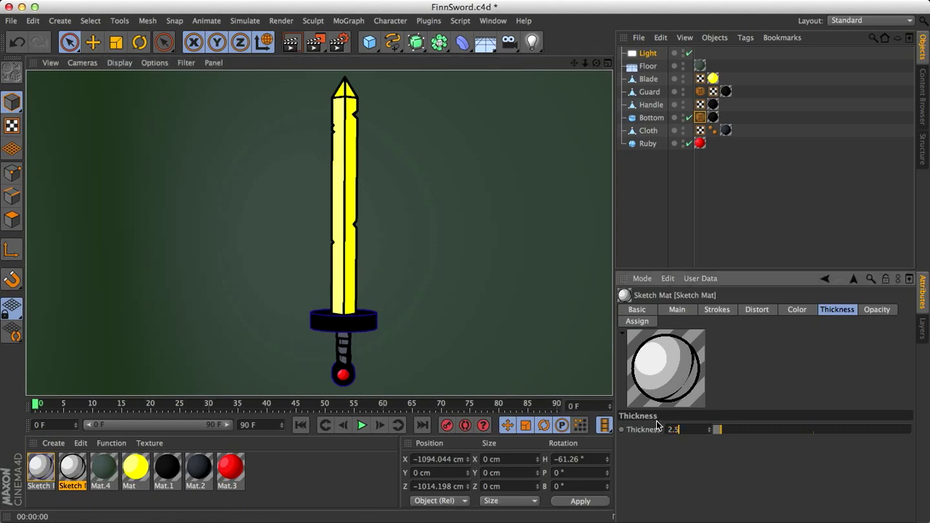
key(Return)
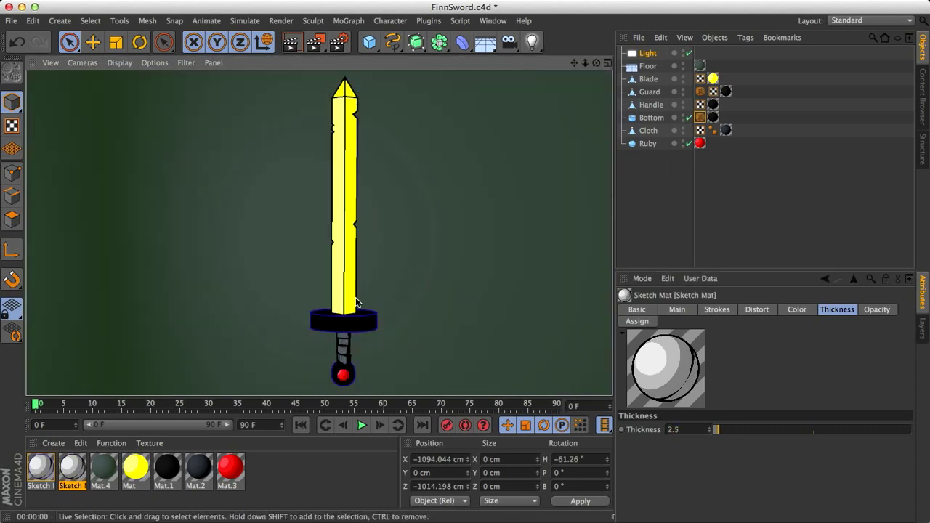